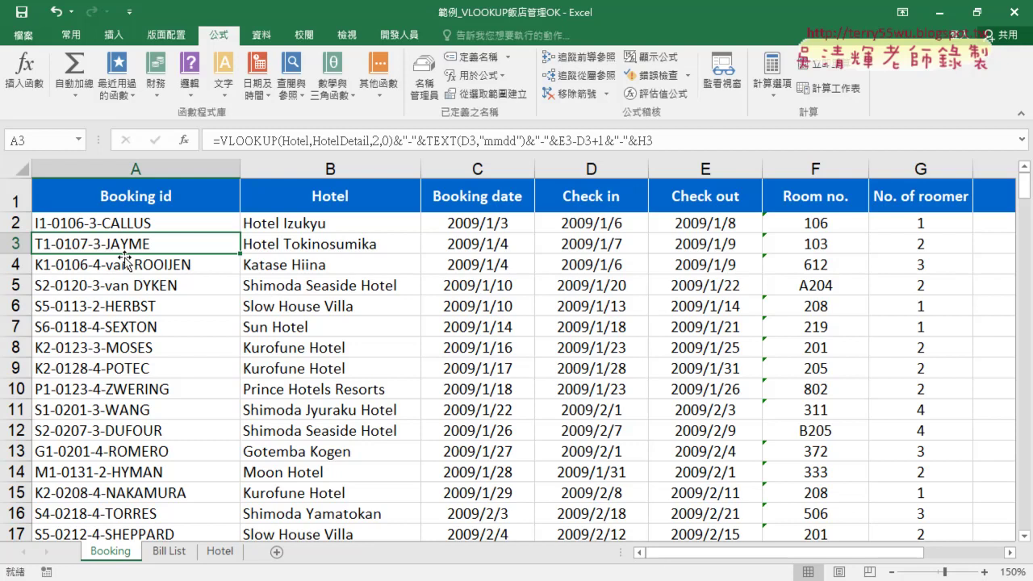
On Bill List, select B2:B225 and delete the existing Name lookup formulas.
click(156, 222)
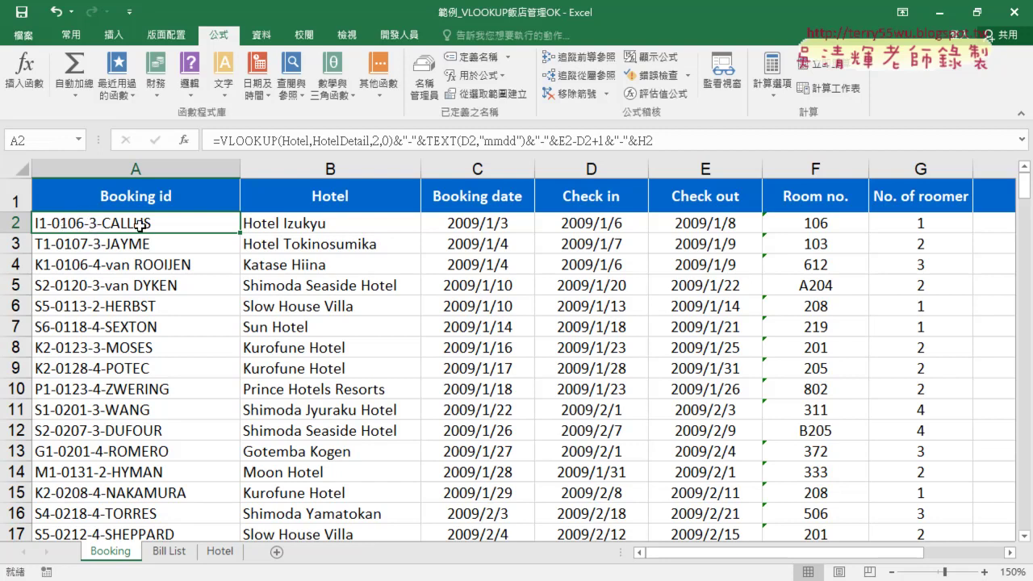
click(169, 552)
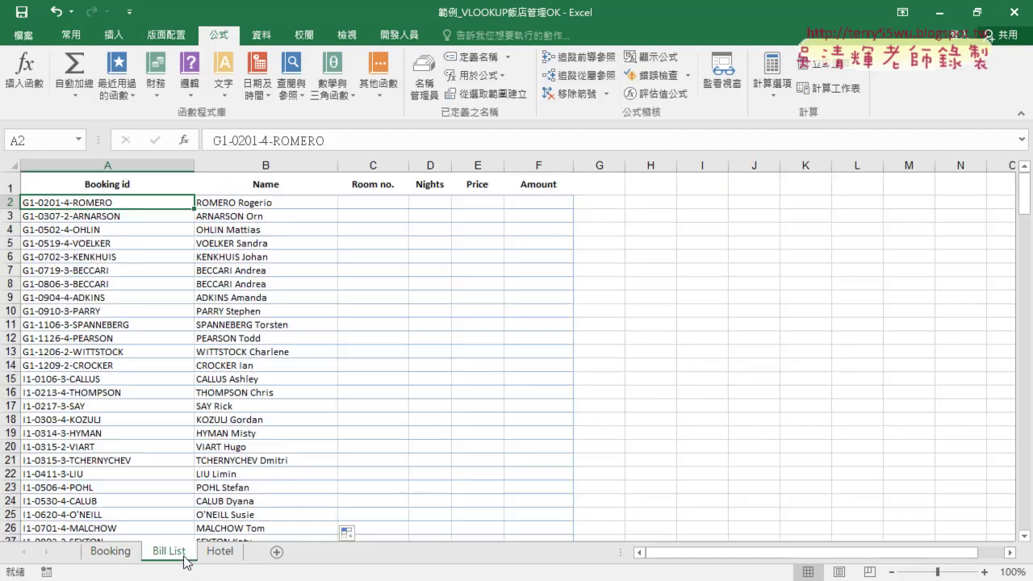
click(279, 208)
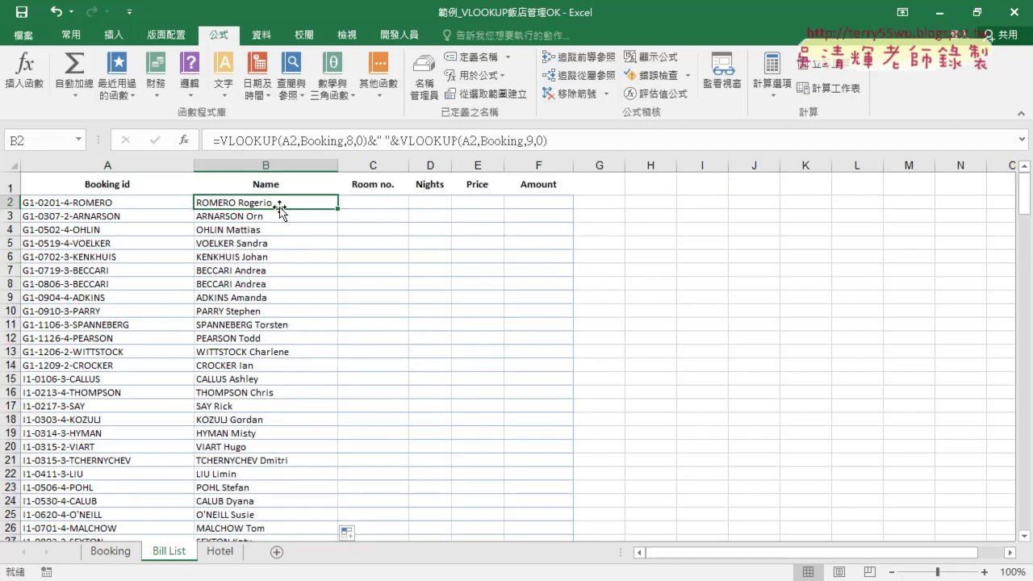
double_click(279, 208)
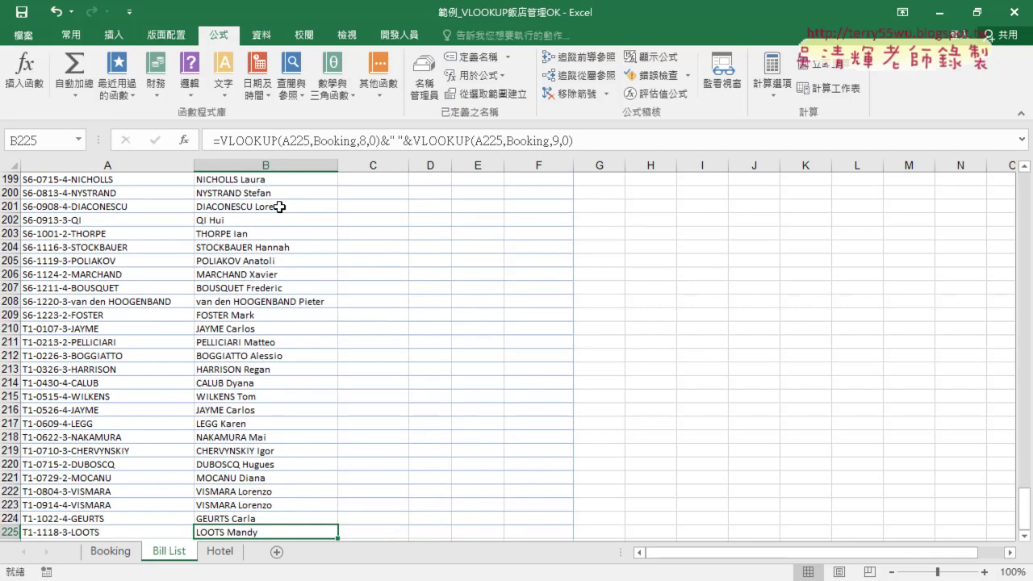
key(ctrl+shift+Up)
key(Up)
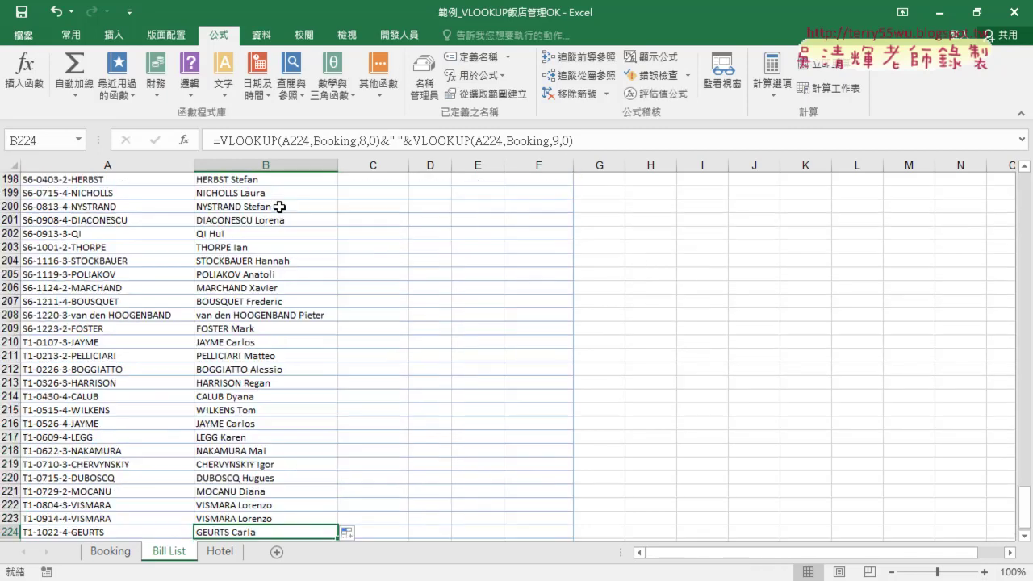
key(ctrl+Up)
key(Down)
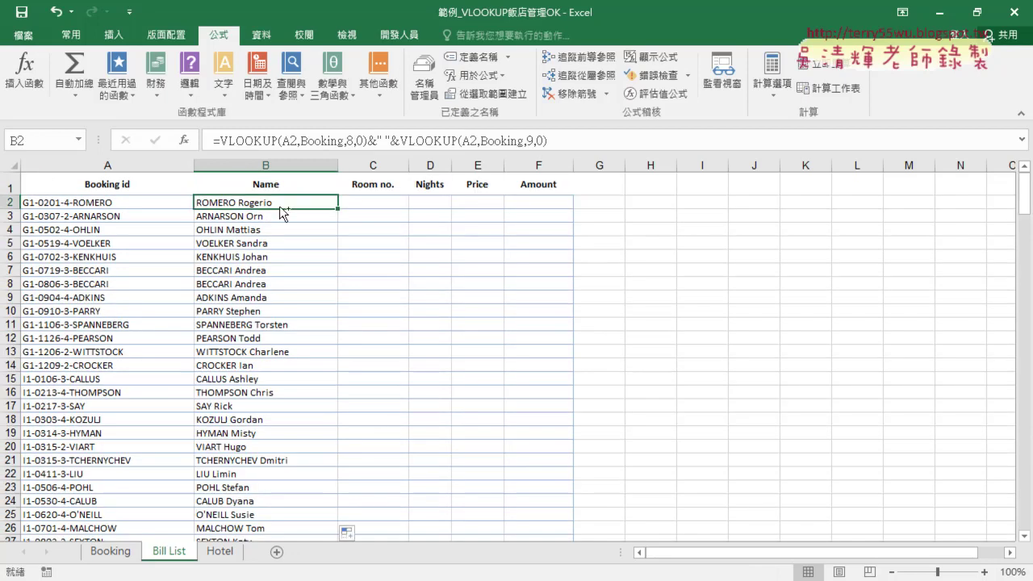
key(ctrl+shift+Down)
key(Delete)
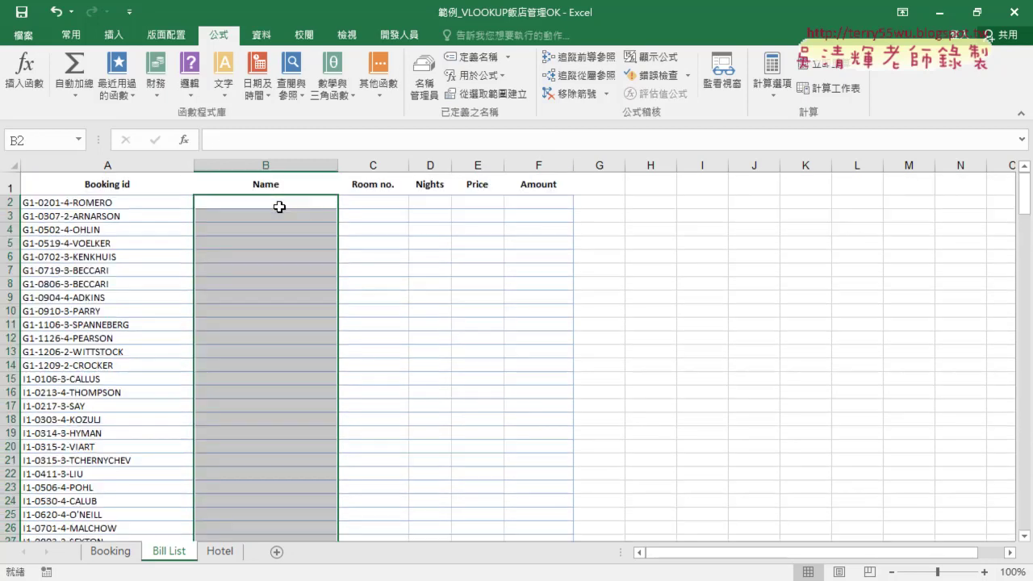
click(155, 202)
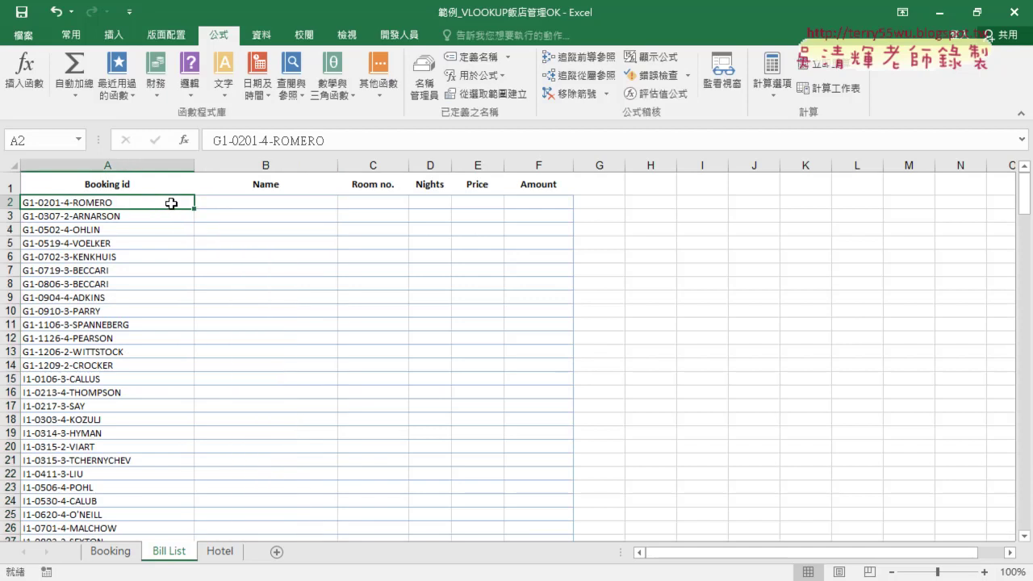
click(297, 206)
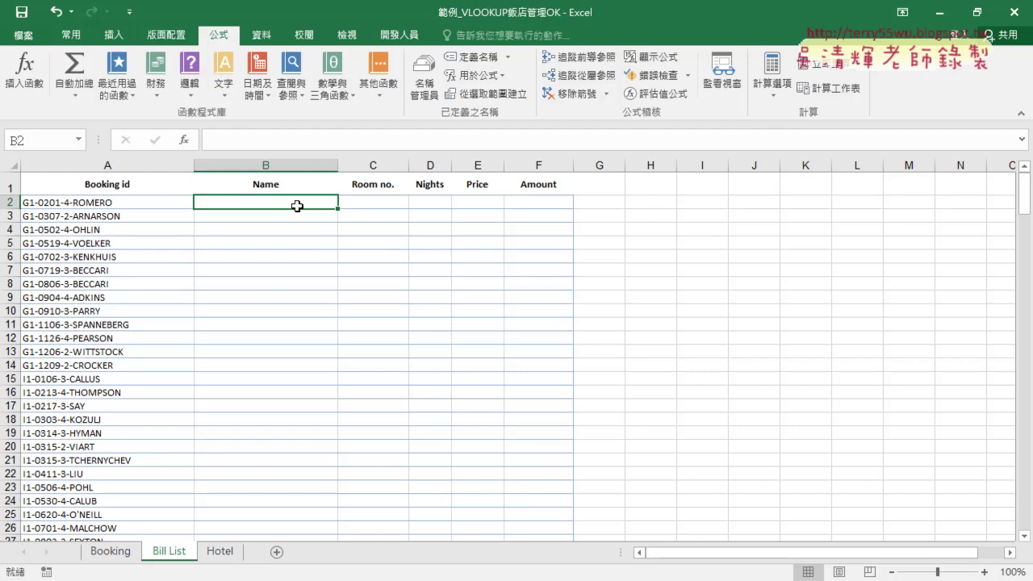
click(385, 204)
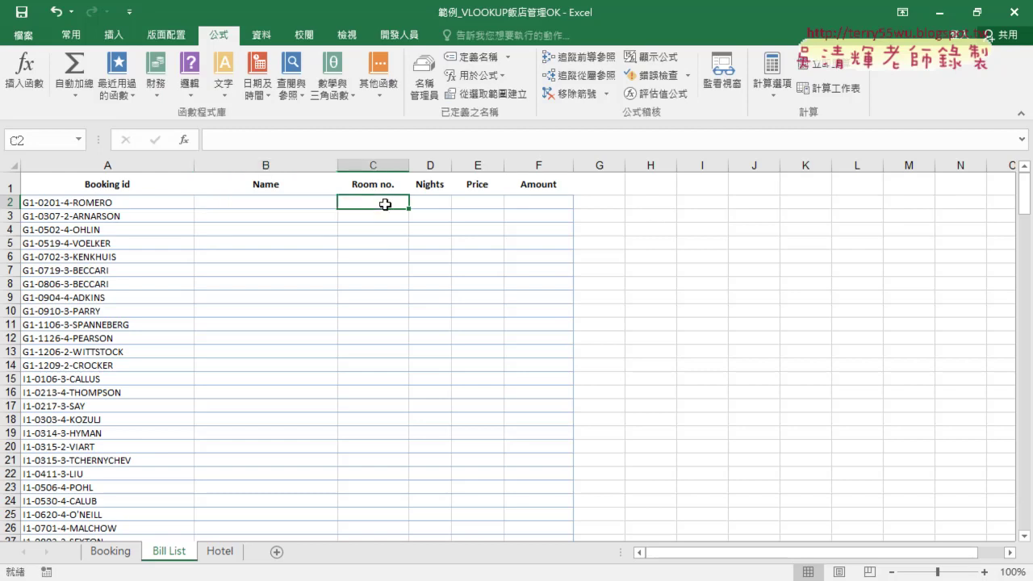
click(438, 206)
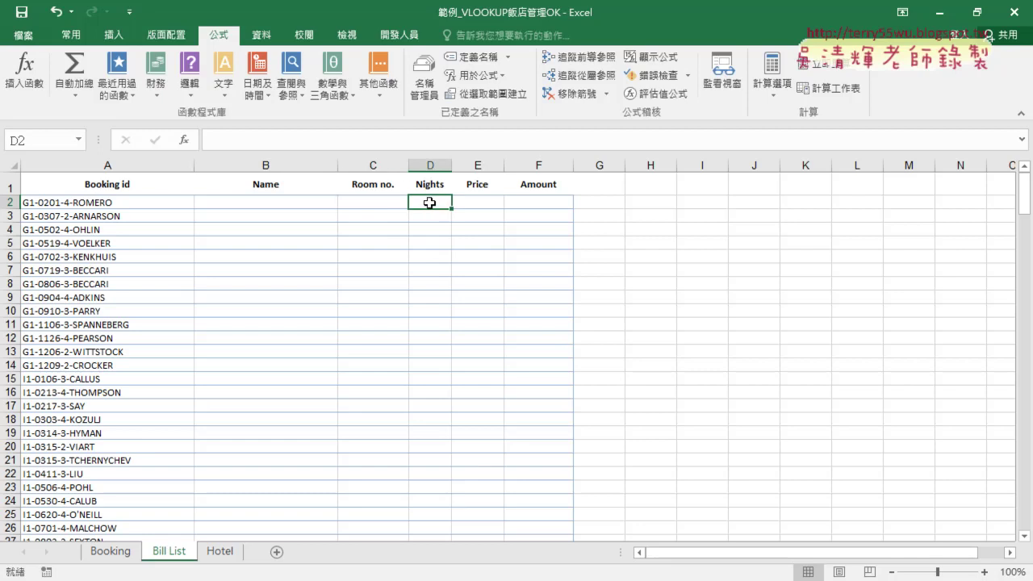
click(475, 204)
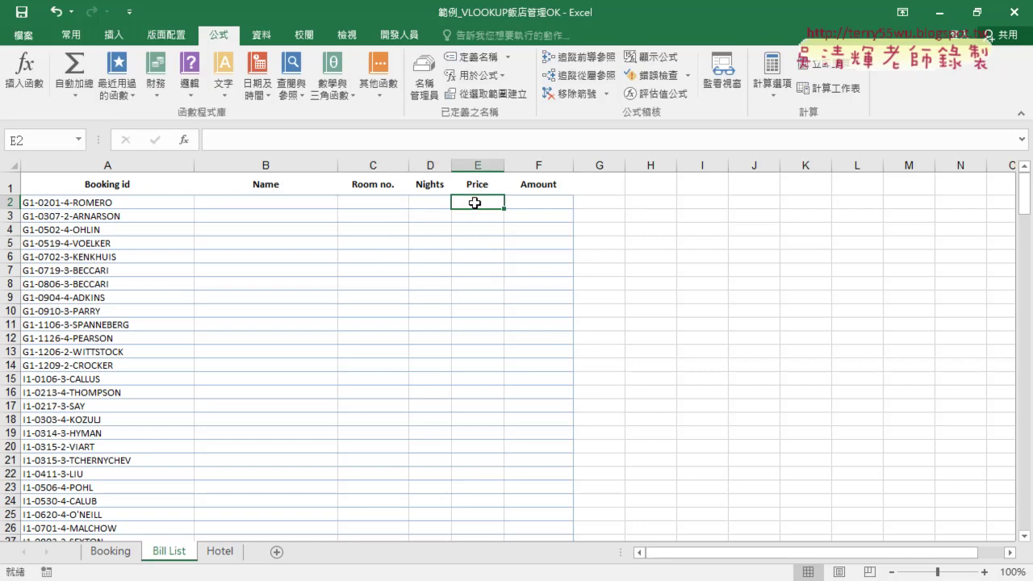
click(540, 208)
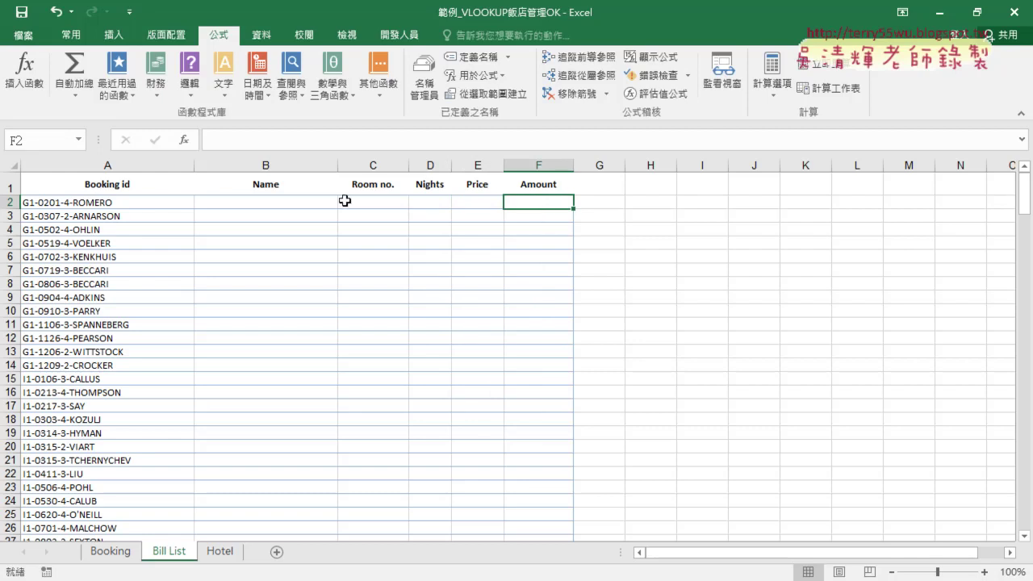
click(130, 208)
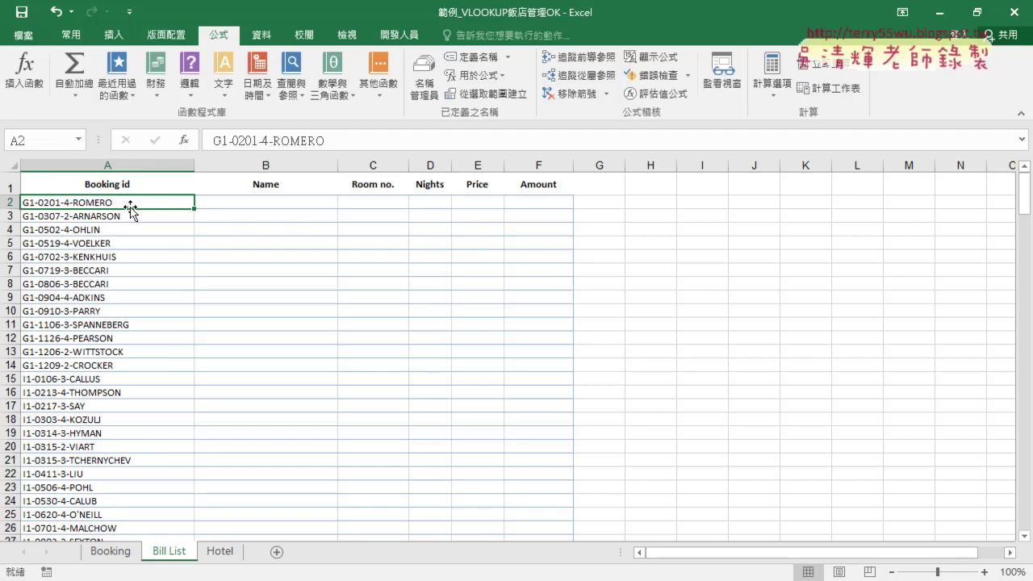
click(239, 204)
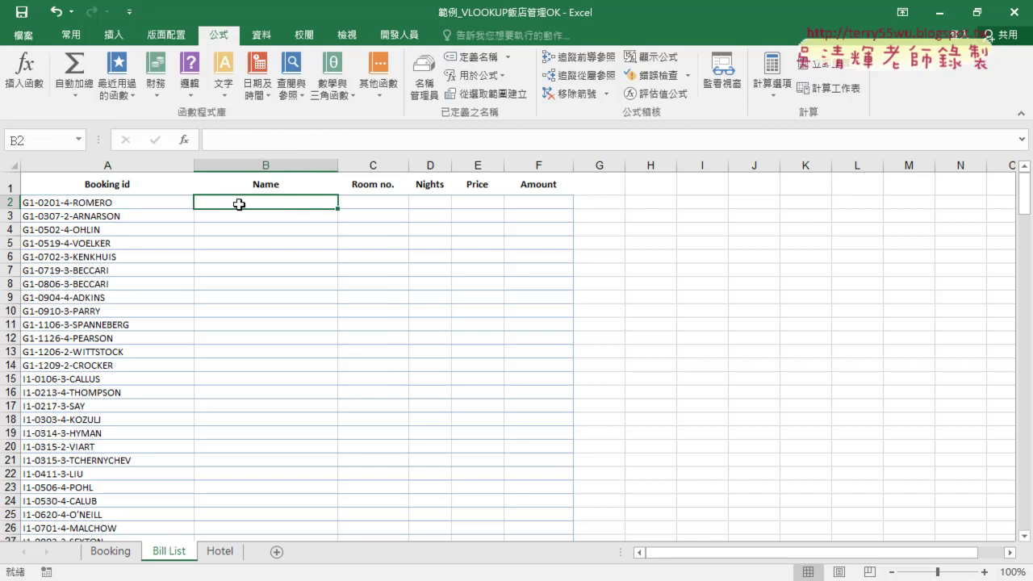
click(111, 552)
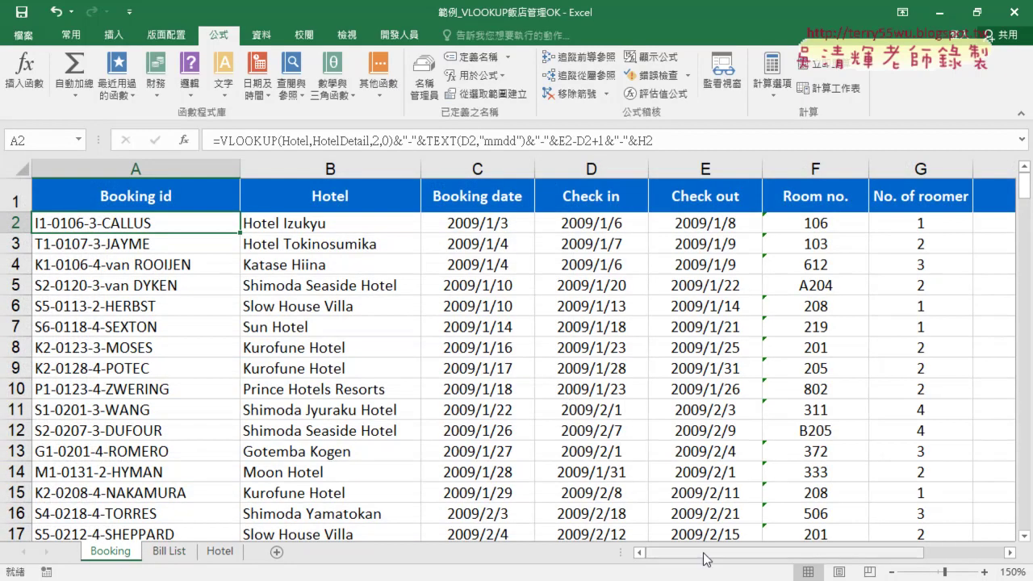
drag(721, 555, 780, 555)
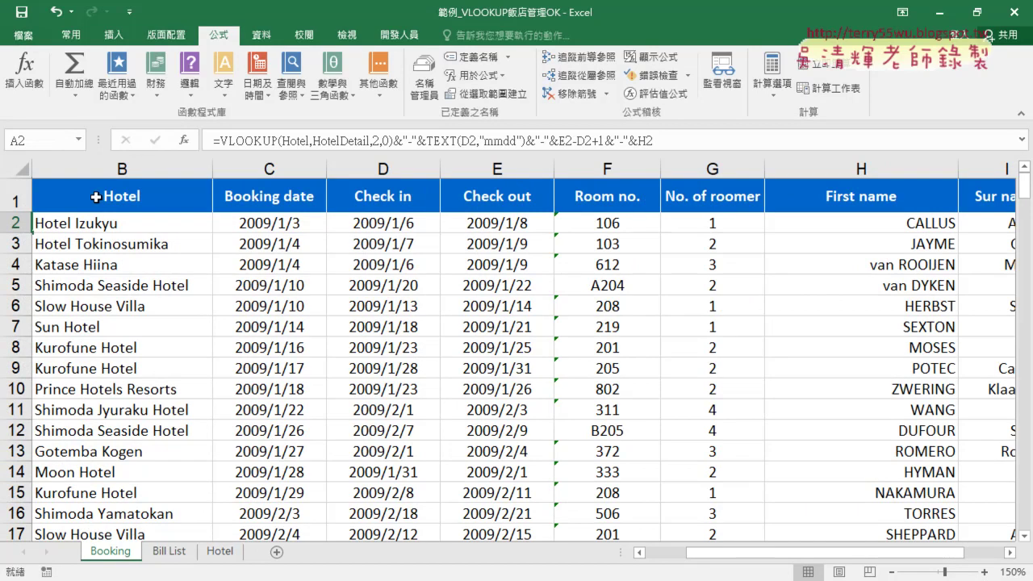
click(892, 572)
click(892, 572)
click(892, 572)
click(638, 553)
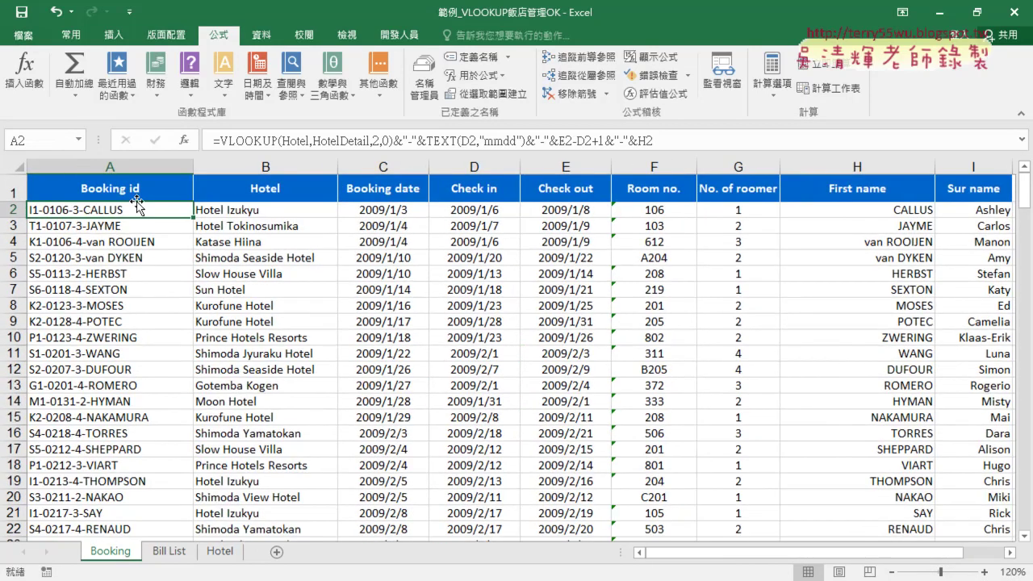
click(120, 164)
drag(120, 165, 972, 166)
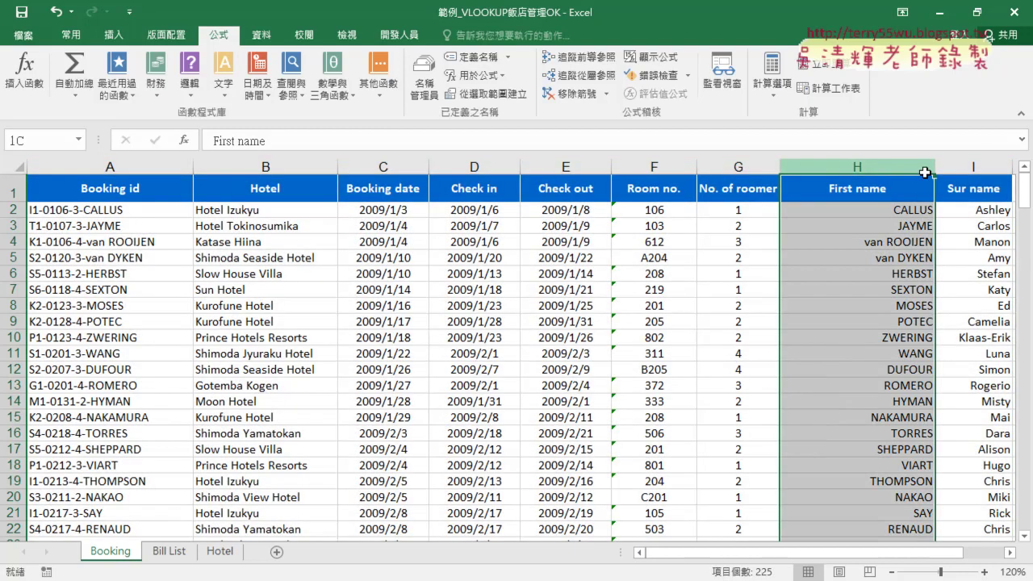
drag(873, 166, 987, 168)
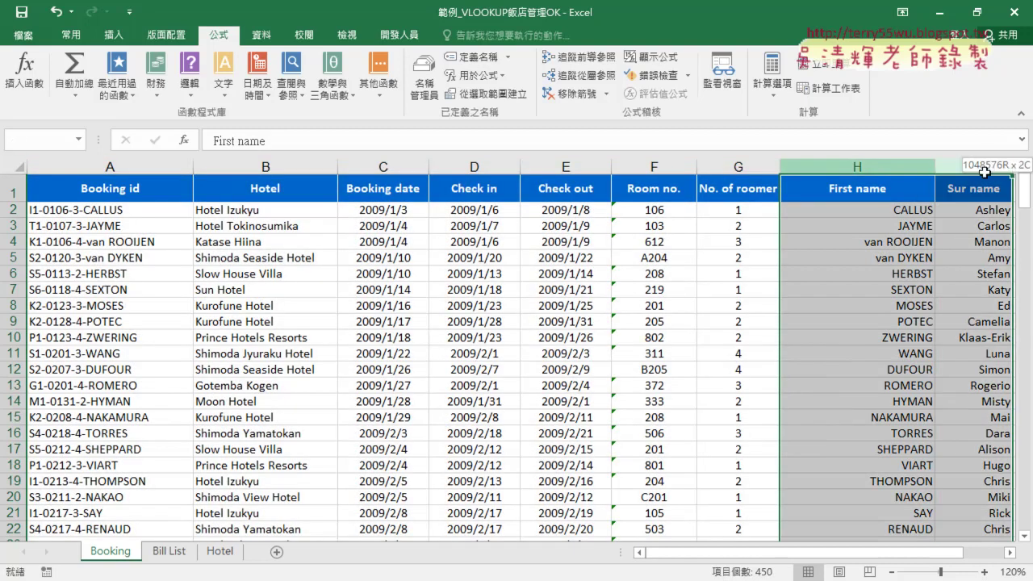
click(887, 211)
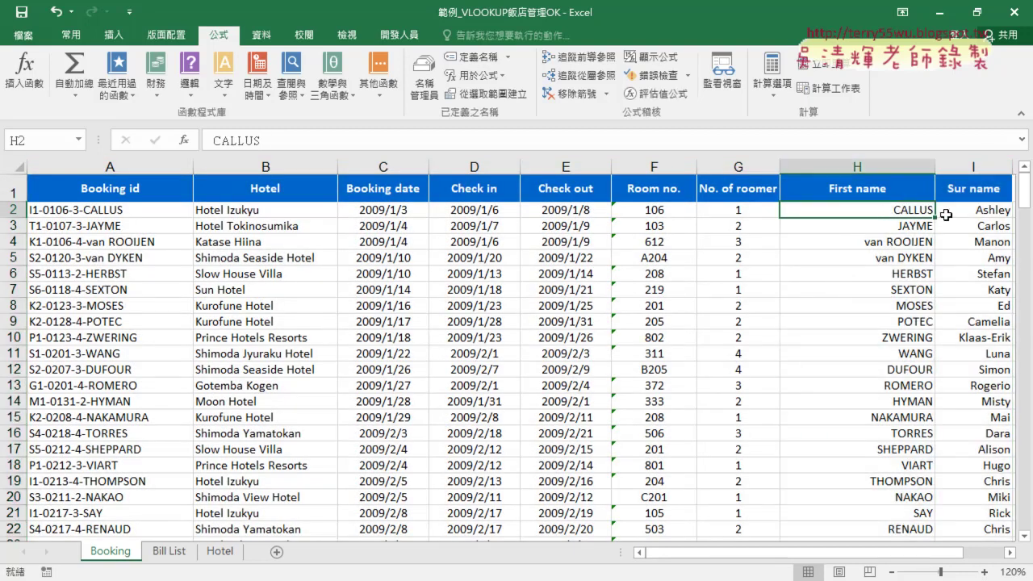
click(977, 211)
click(918, 211)
click(424, 81)
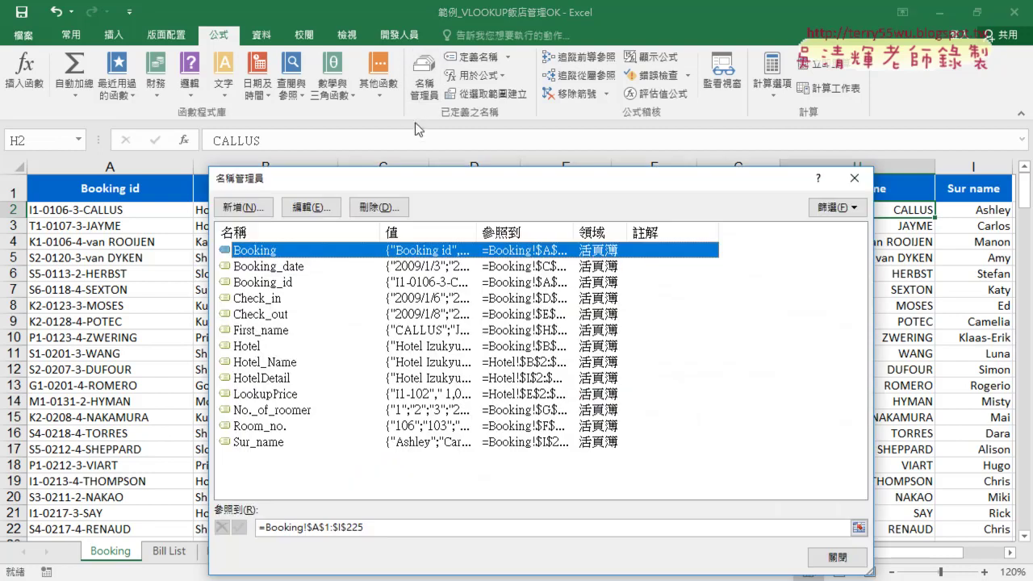
click(848, 527)
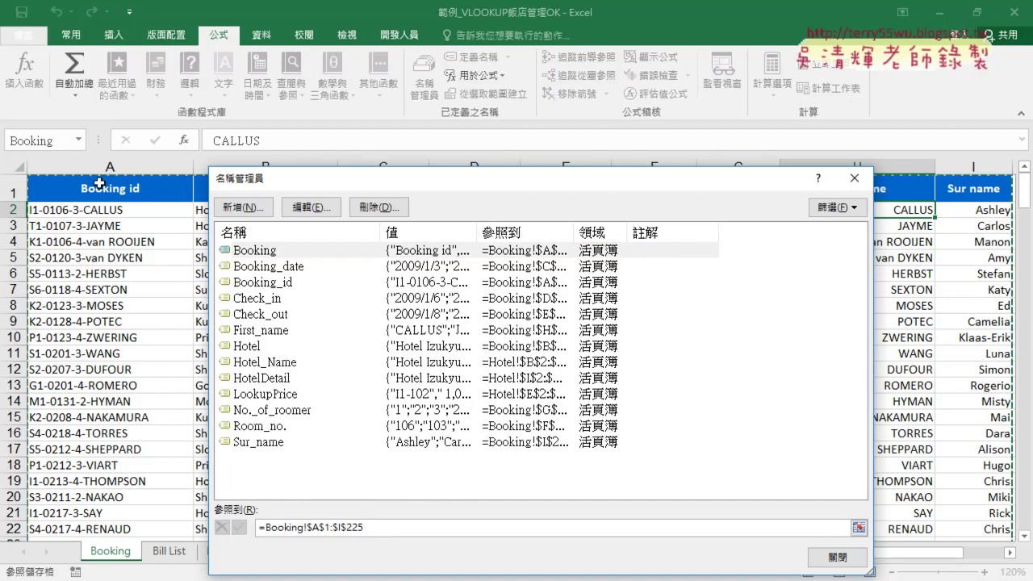
click(837, 557)
Start a VLOOKUP in B2 with lookup value A2 and the Booking named range as table.
click(179, 556)
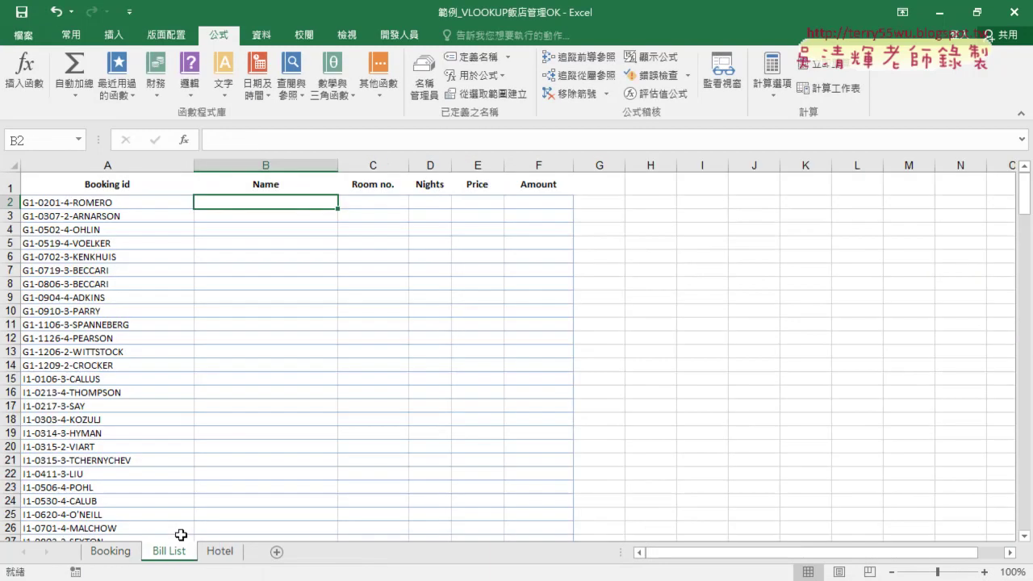
click(185, 140)
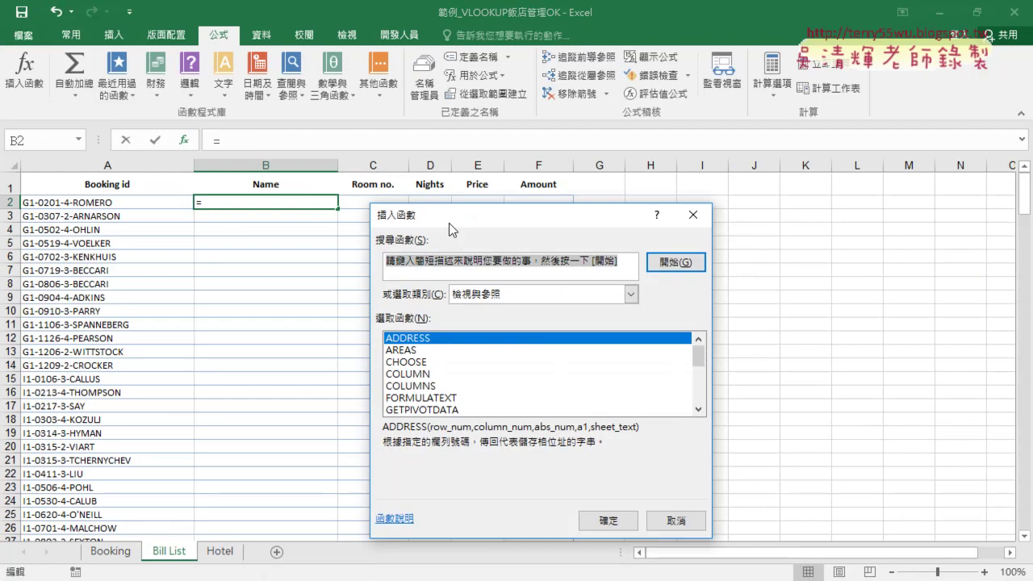
drag(699, 358, 699, 396)
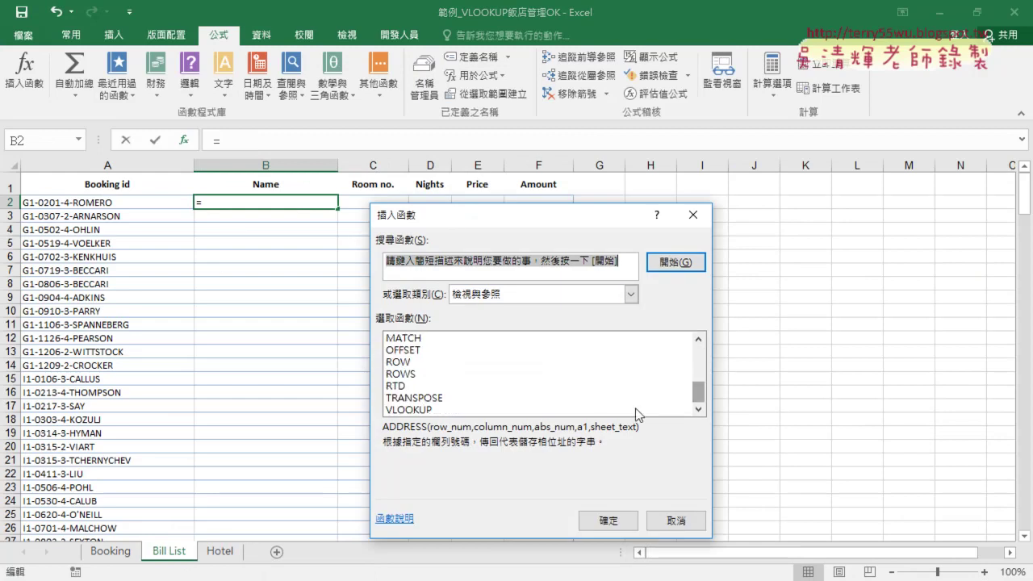
double_click(428, 410)
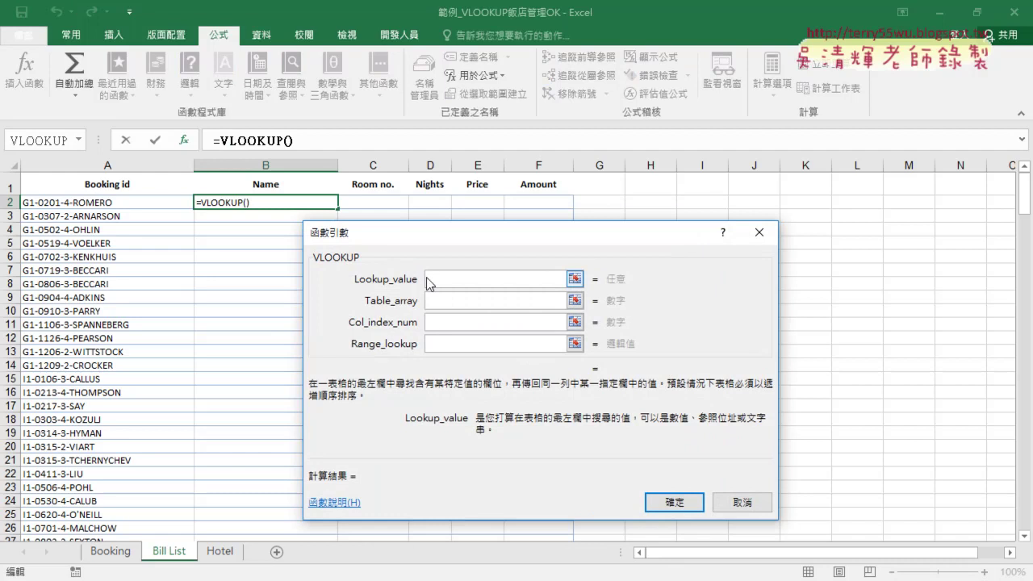
click(143, 203)
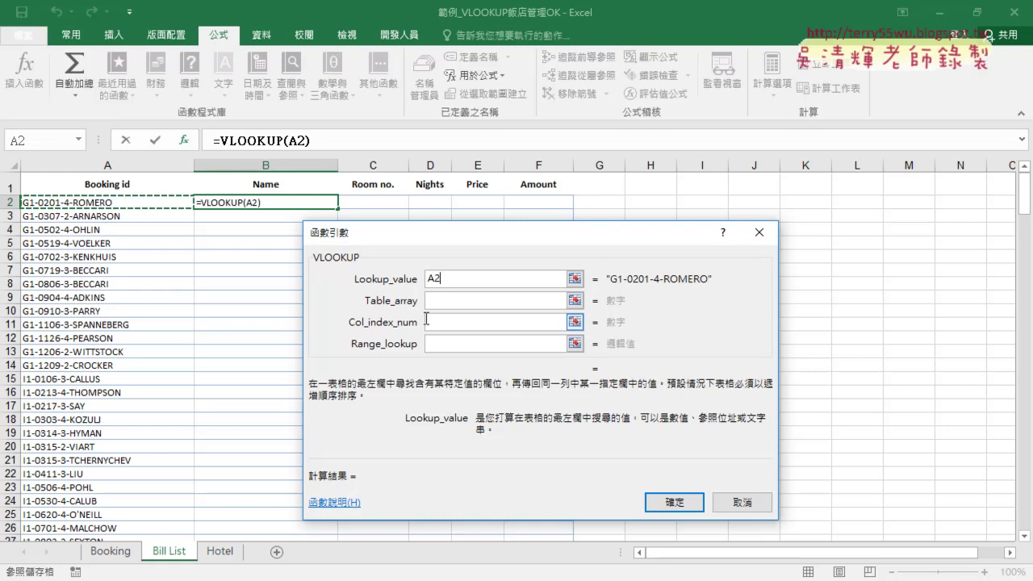
click(451, 301)
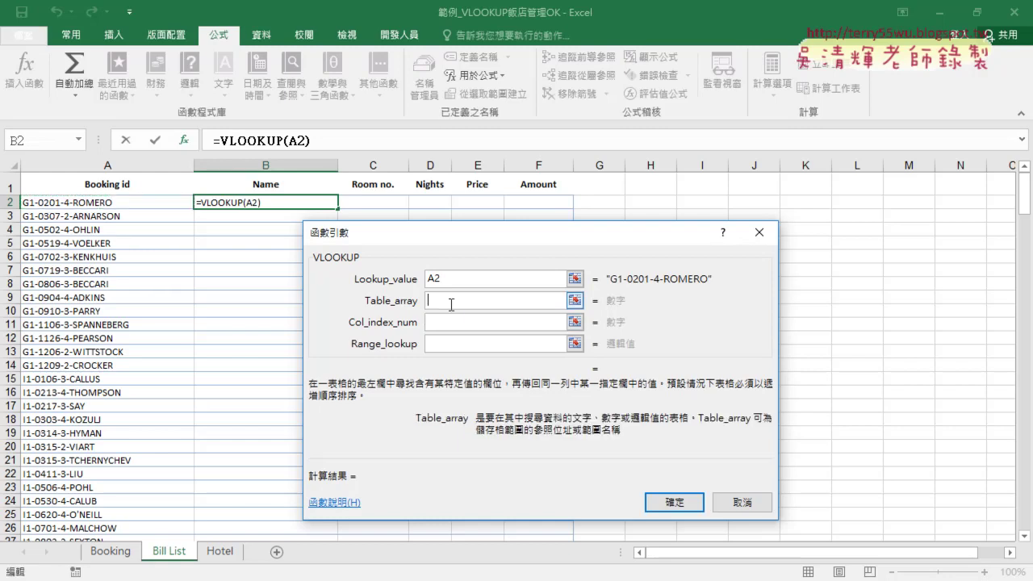
key(F3)
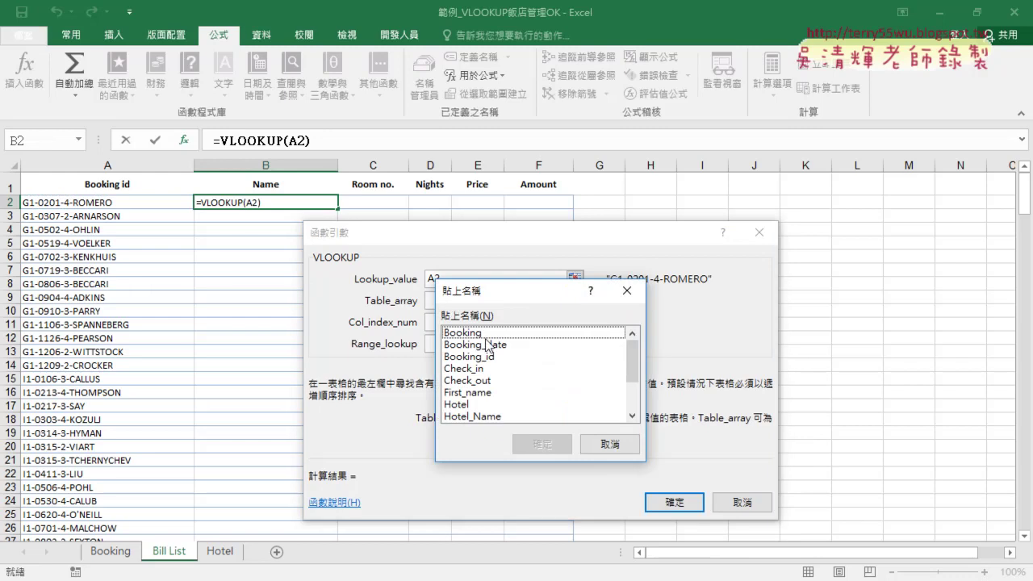
click(486, 343)
double_click(488, 334)
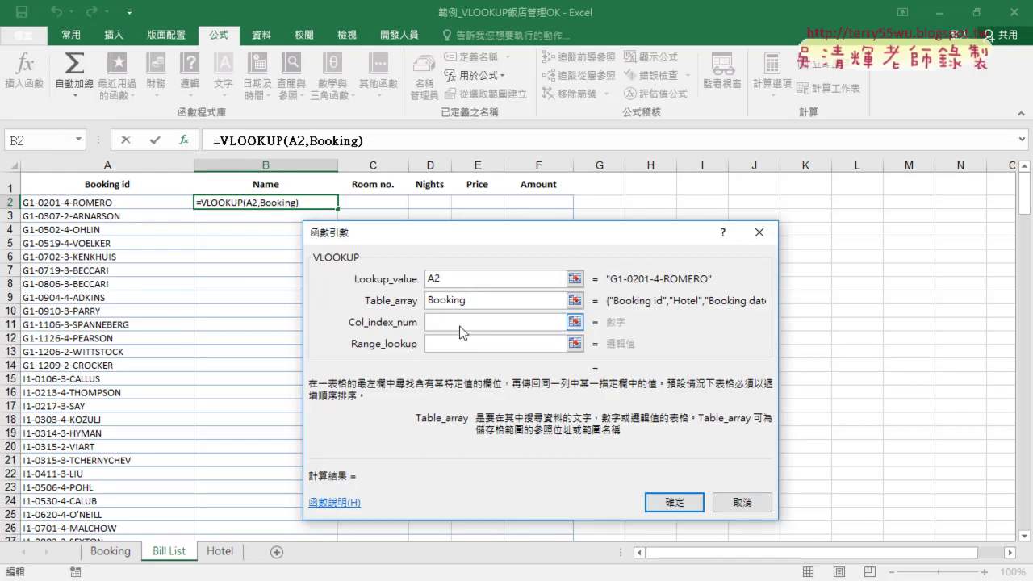
Set column index 8 and exact match 0, giving =VLOOKUP(A2,Booking,8,0) in B2.
click(462, 331)
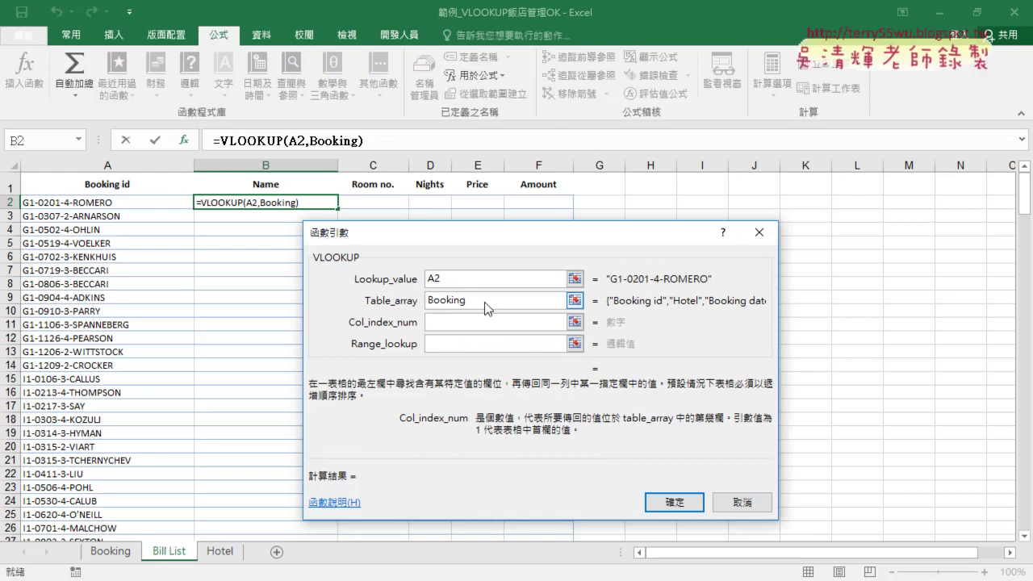
click(485, 301)
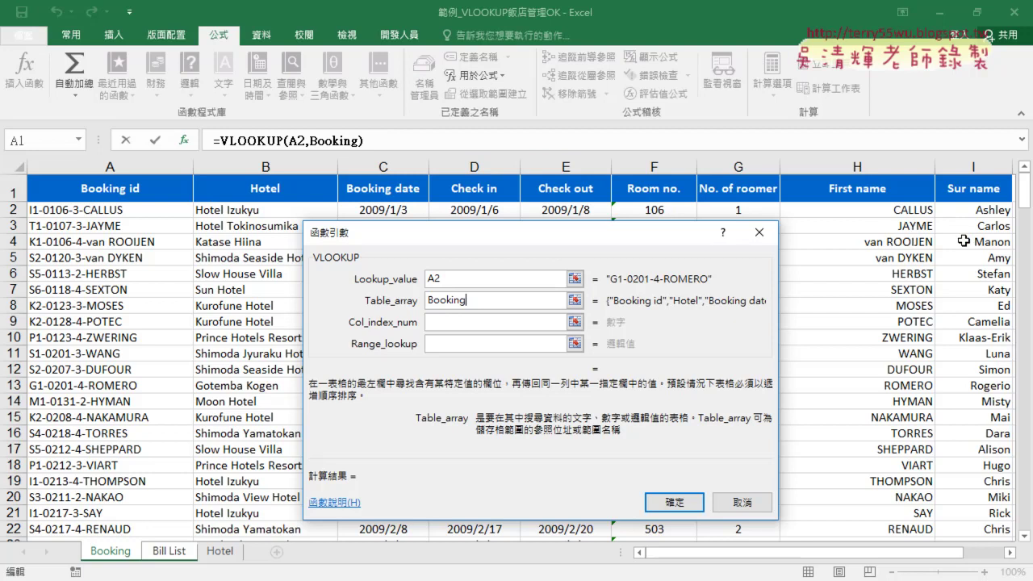
click(434, 325)
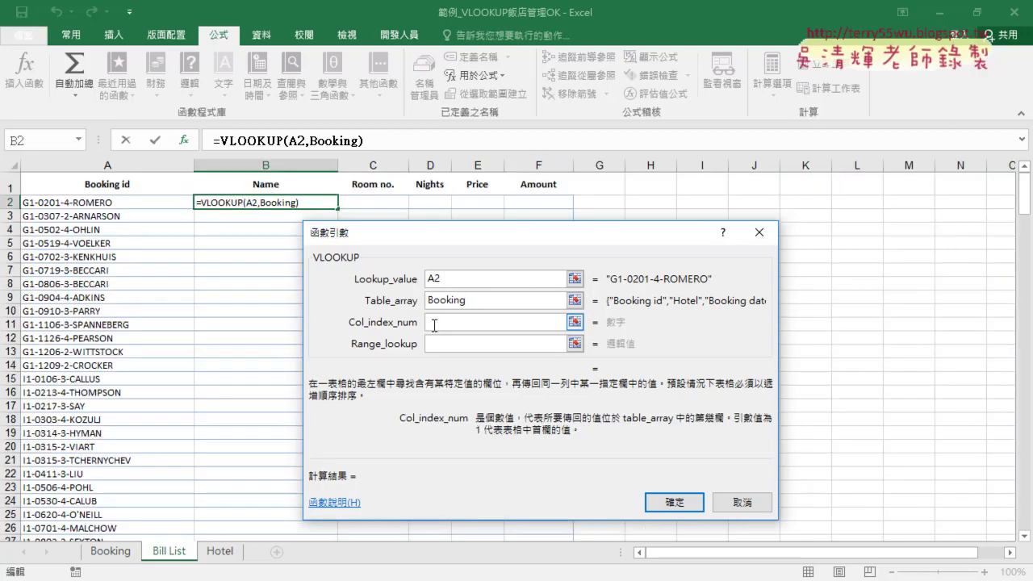
text(8)
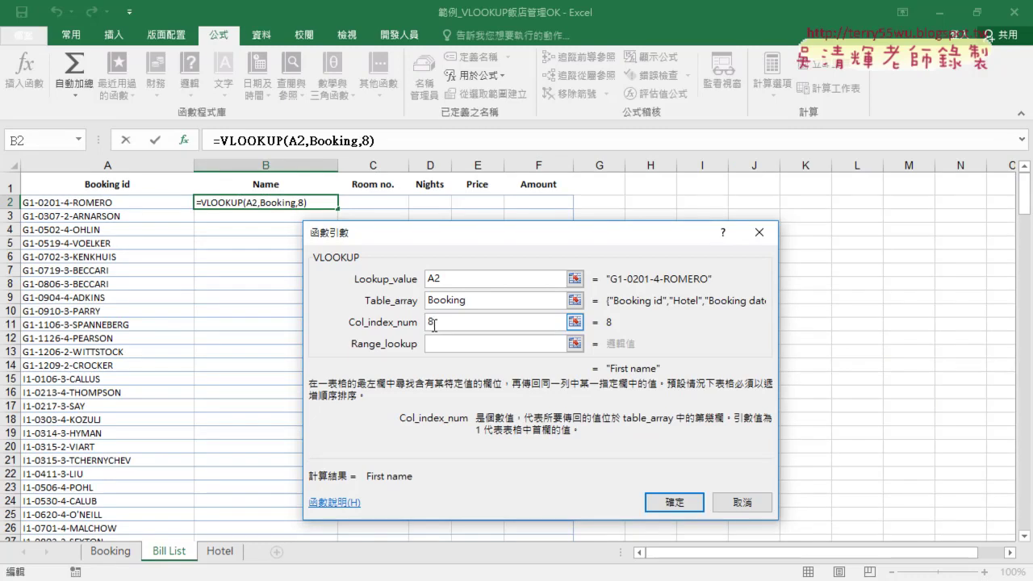
click(448, 342)
text(0)
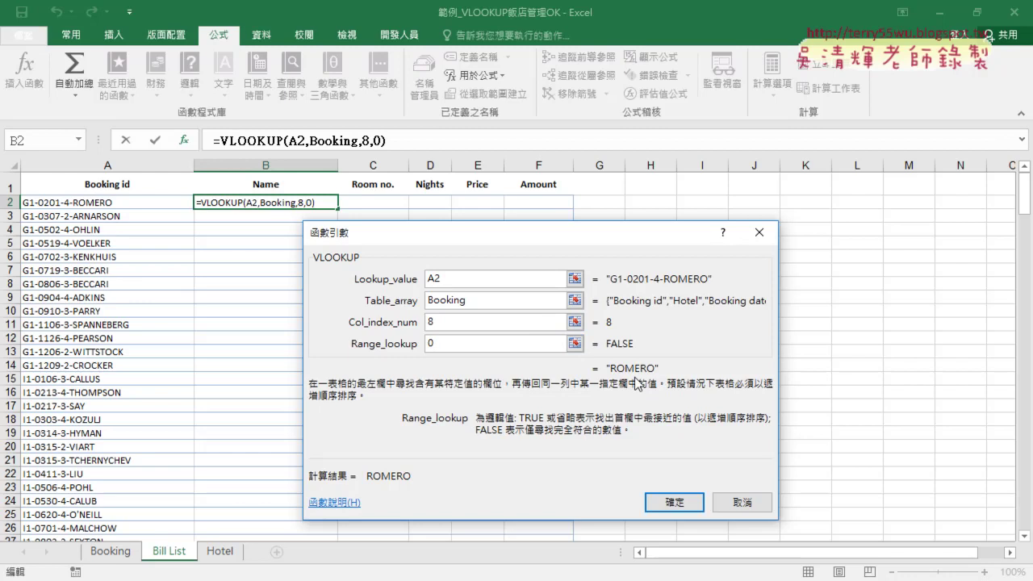
click(673, 502)
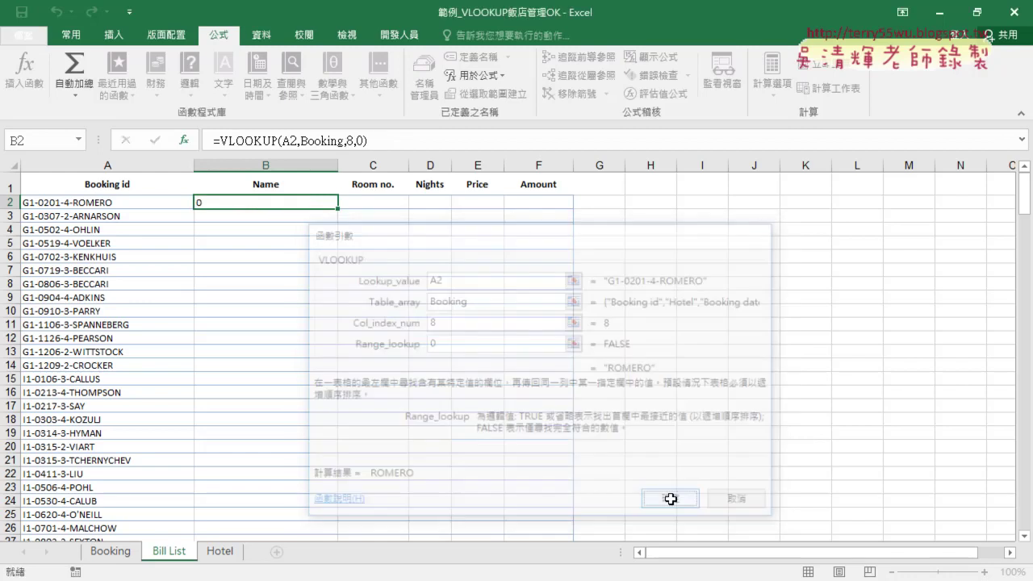
click(403, 140)
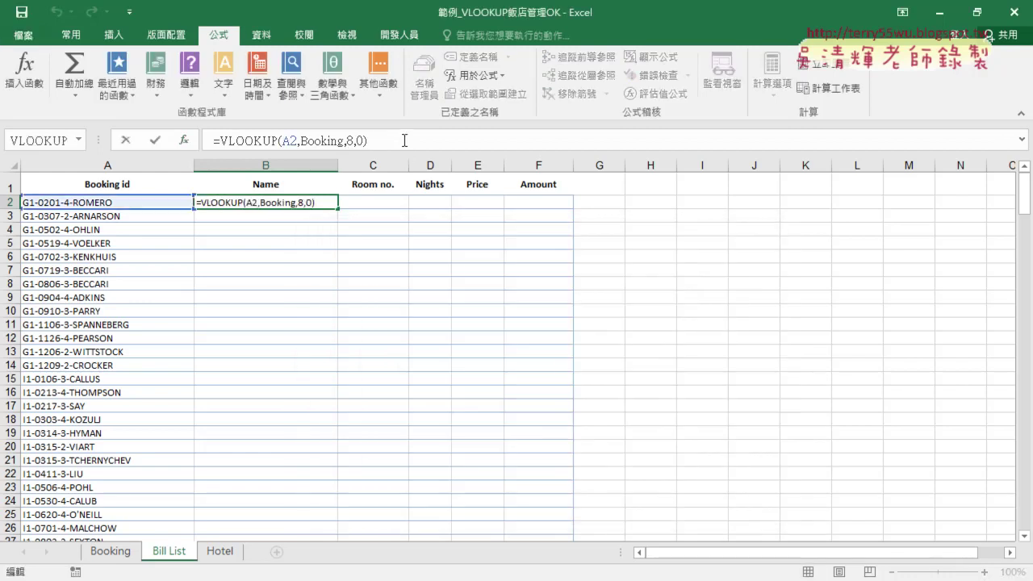
Make B2 =VLOOKUP(A2,Booking,8,0)&" "&VLOOKUP(A2,Booking,9,0) and fill it down the Name column.
text(&" ")
text(&)
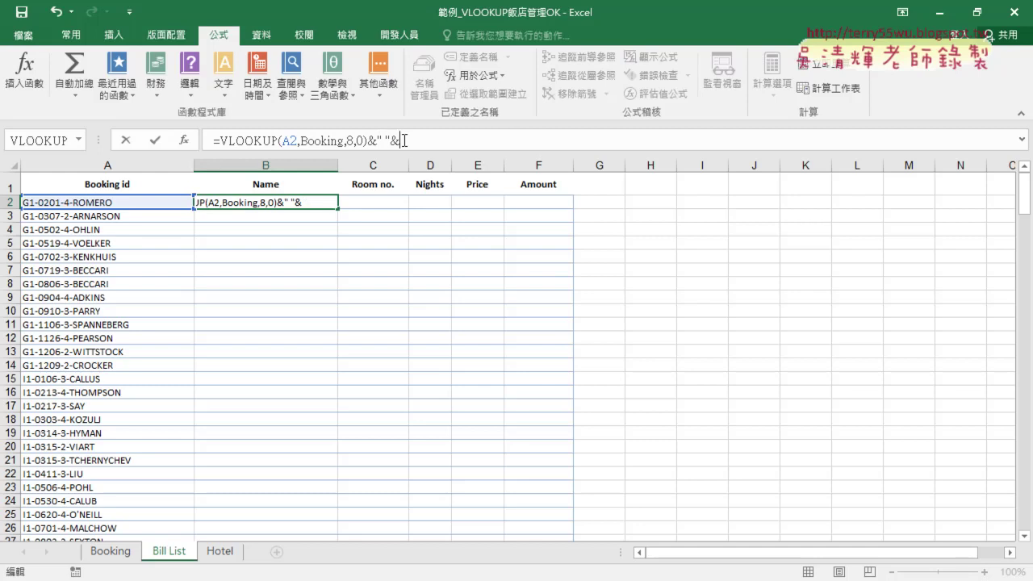
drag(368, 141, 220, 141)
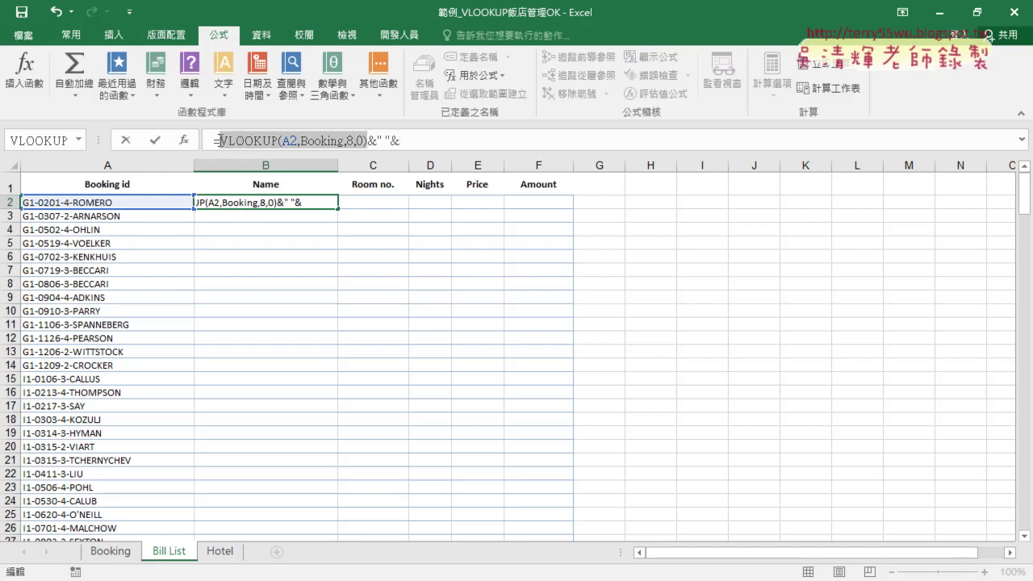
right_click(226, 138)
click(242, 166)
right_click(407, 144)
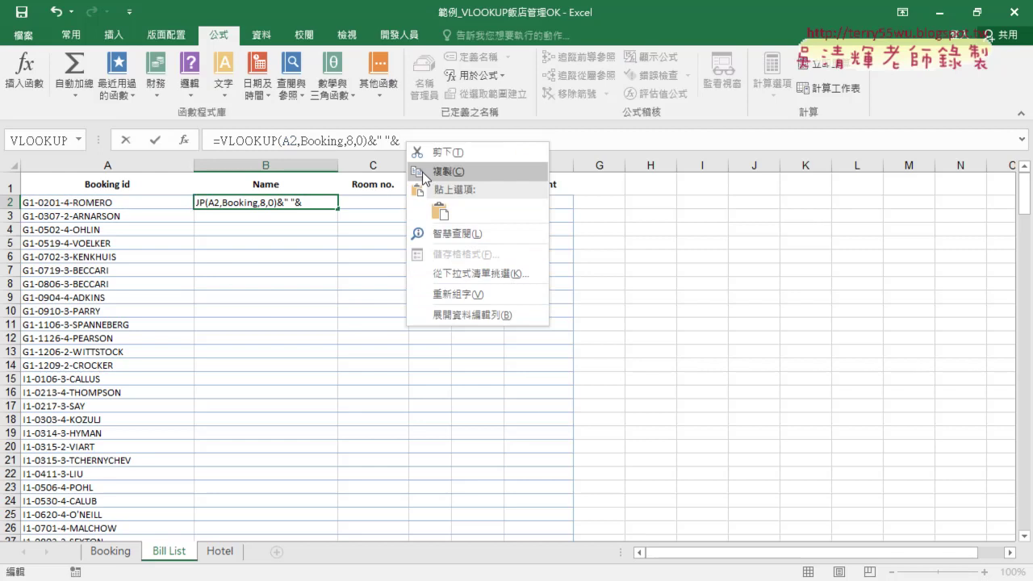
click(440, 211)
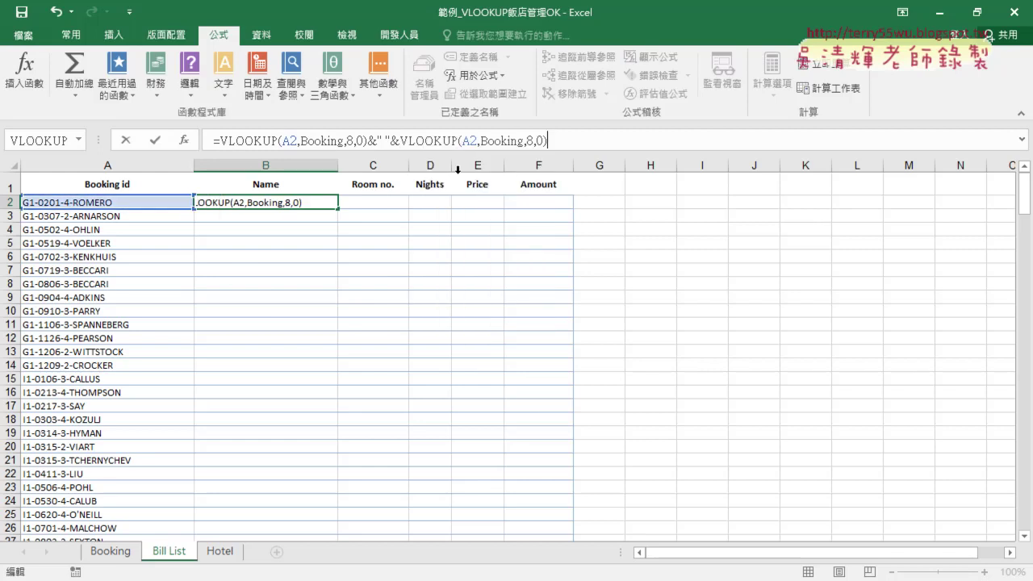
double_click(529, 142)
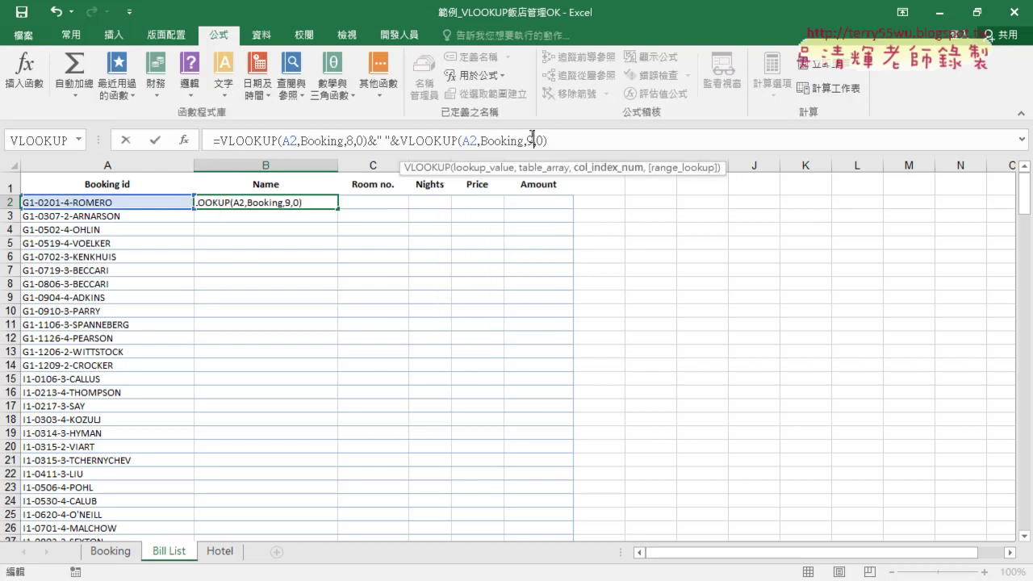
text(9)
click(159, 141)
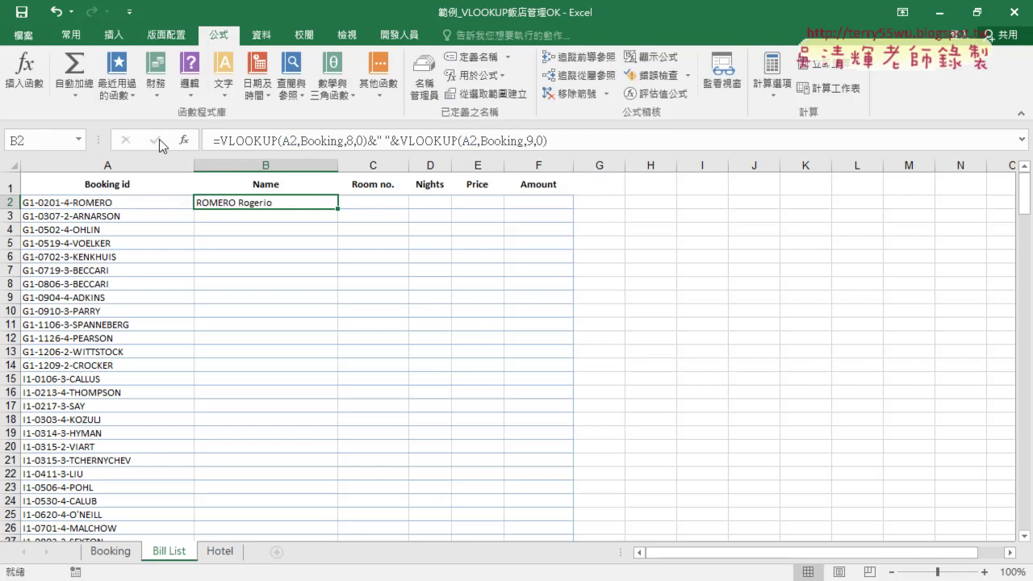
double_click(339, 211)
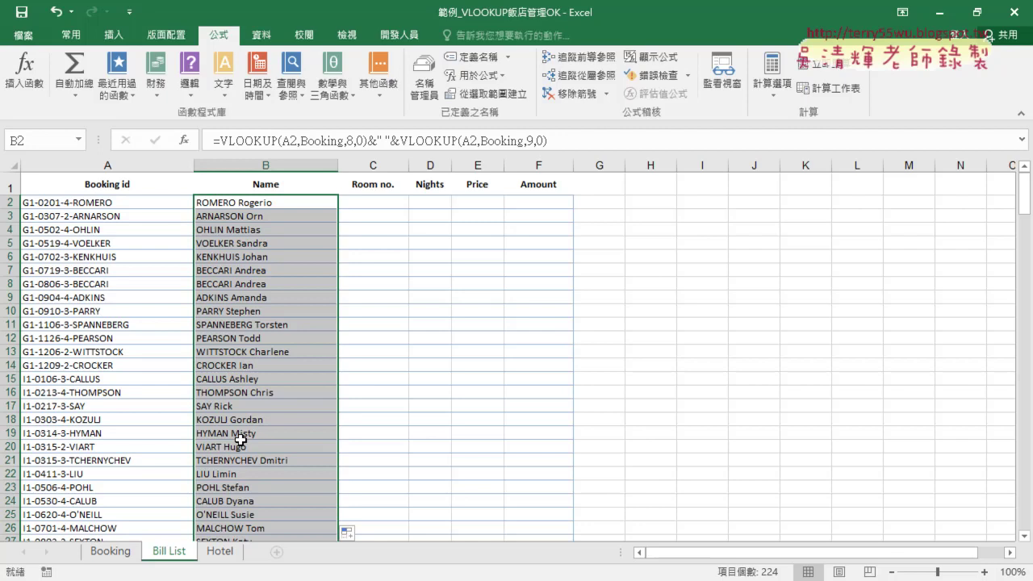
click(375, 205)
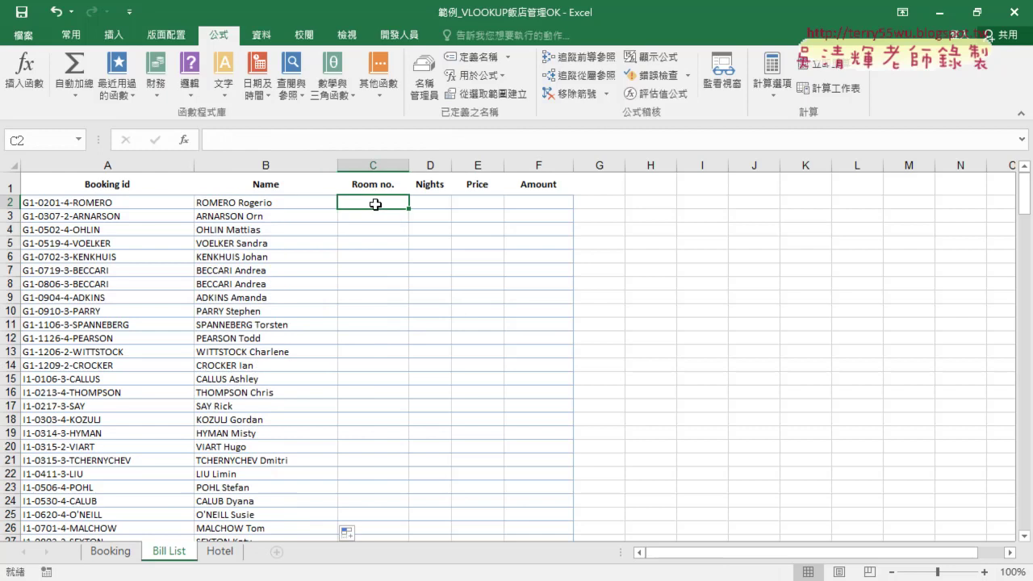
Check the Room no. column on Booking and copy B2's first VLOOKUP expression.
click(120, 554)
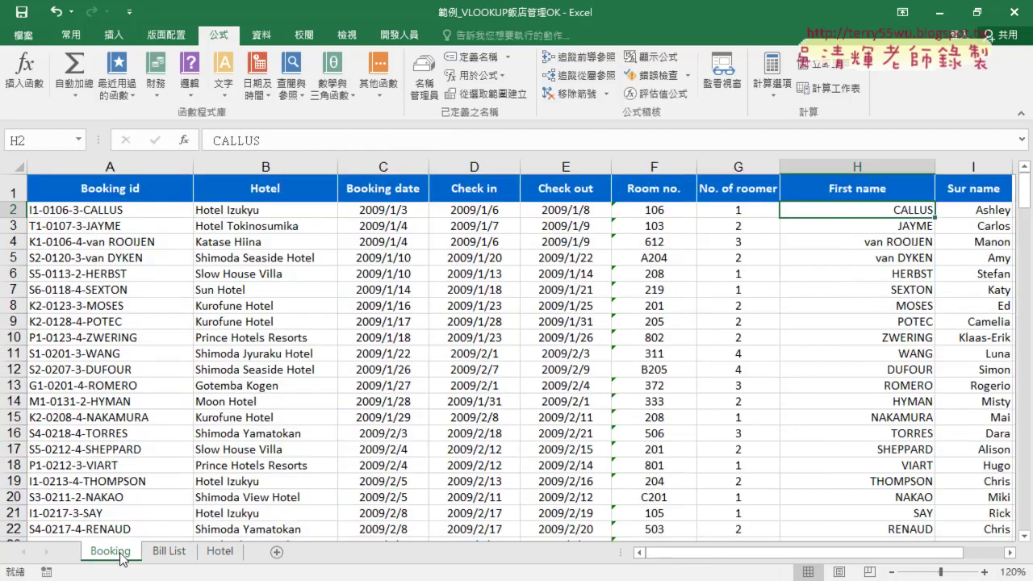
click(646, 165)
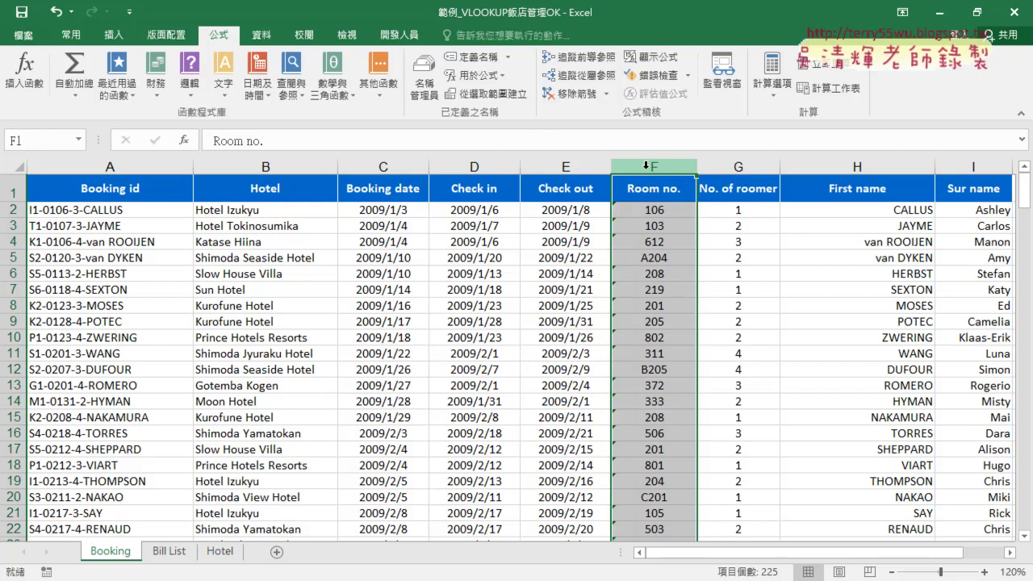
click(170, 552)
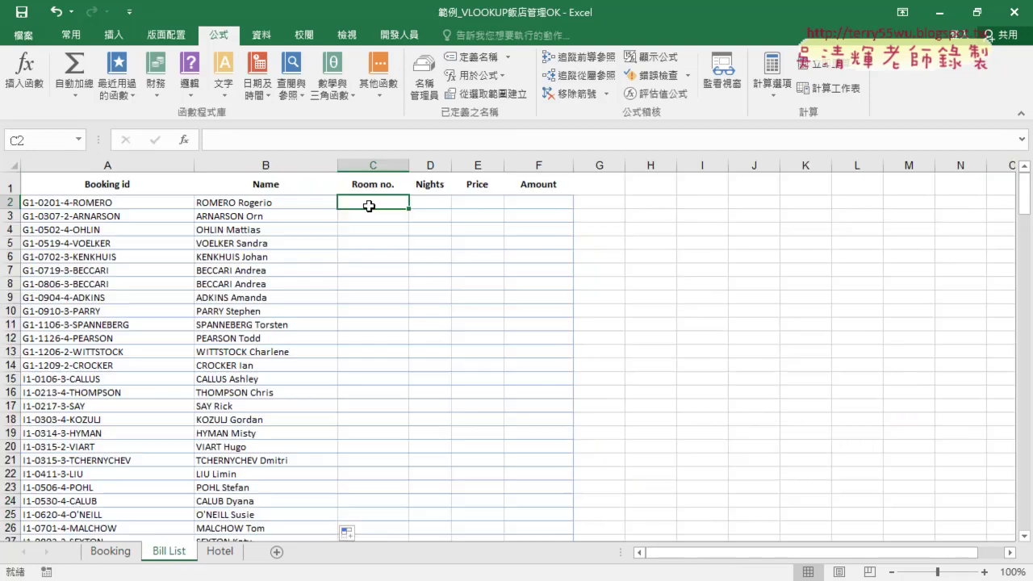
click(302, 203)
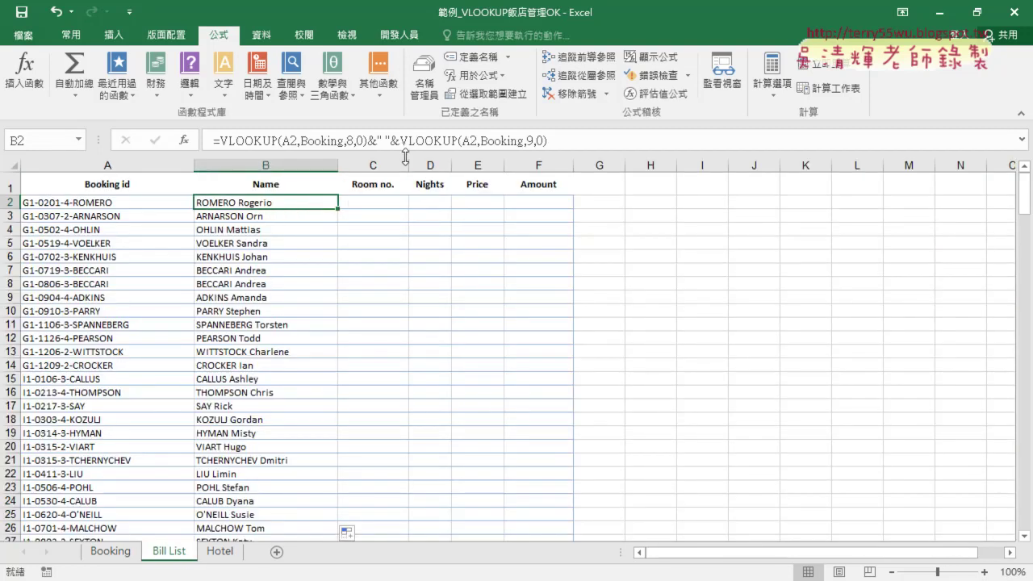
drag(367, 140, 199, 140)
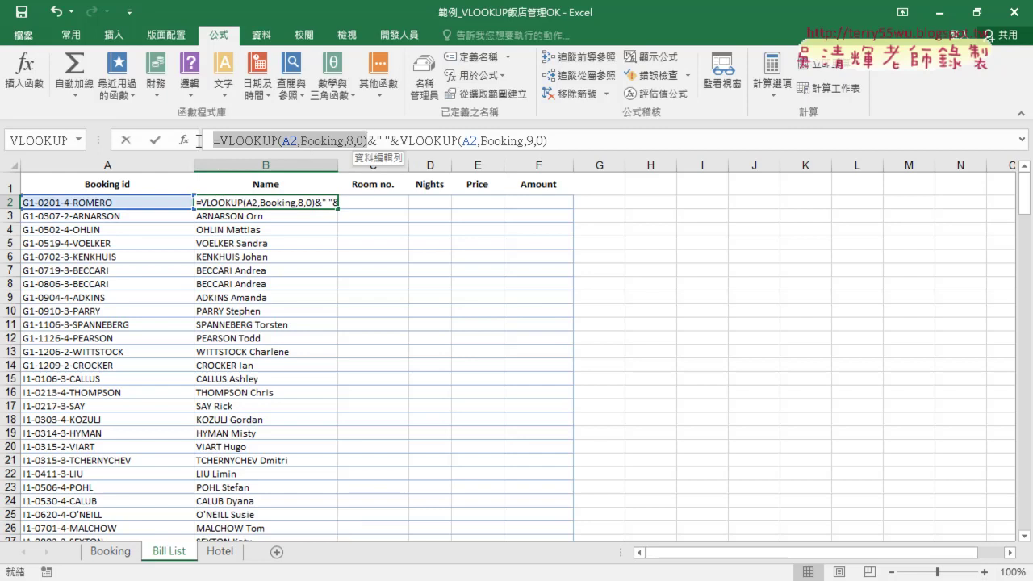
right_click(271, 143)
click(291, 175)
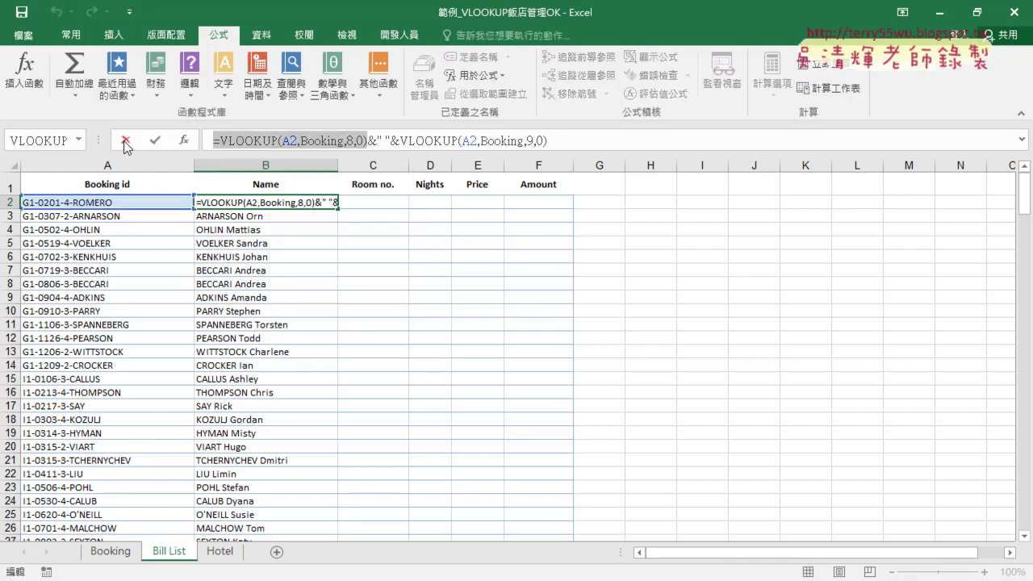
click(126, 145)
Enter =VLOOKUP(A2,Booking,6,0) in C2 and fill it down the Room no. column.
click(369, 202)
right_click(313, 142)
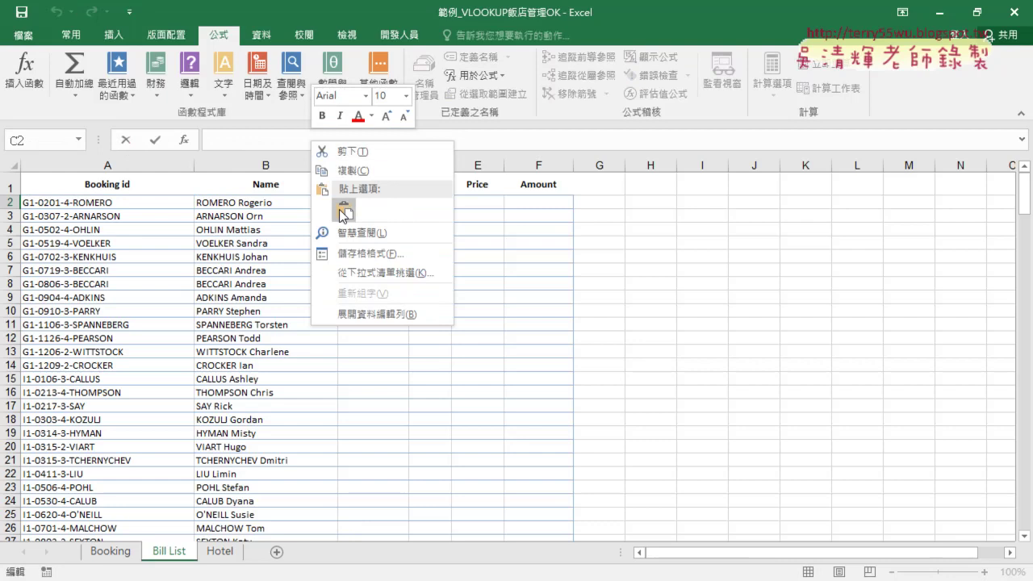
click(342, 212)
right_click(315, 142)
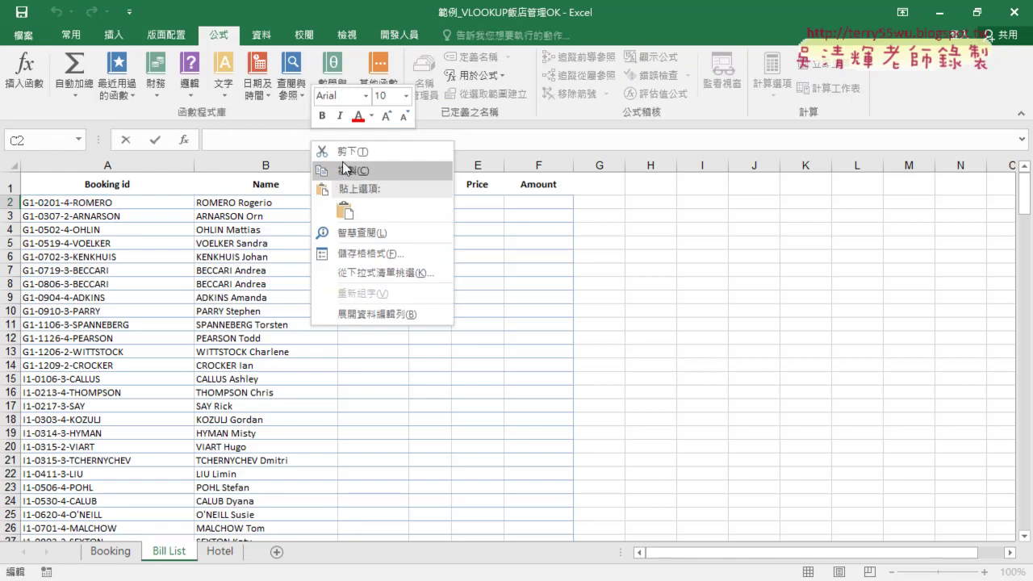
click(344, 211)
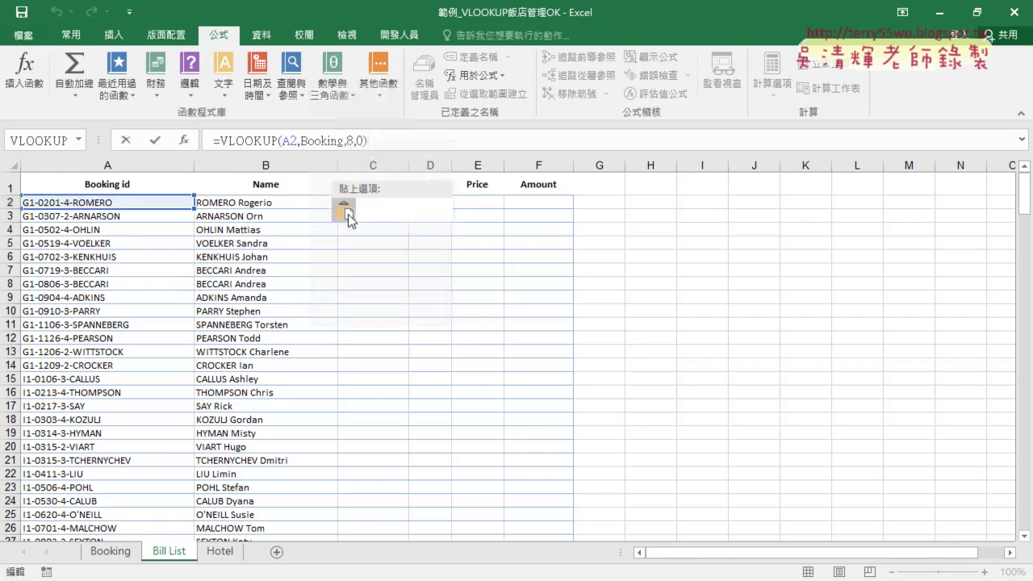
click(353, 141)
text(6)
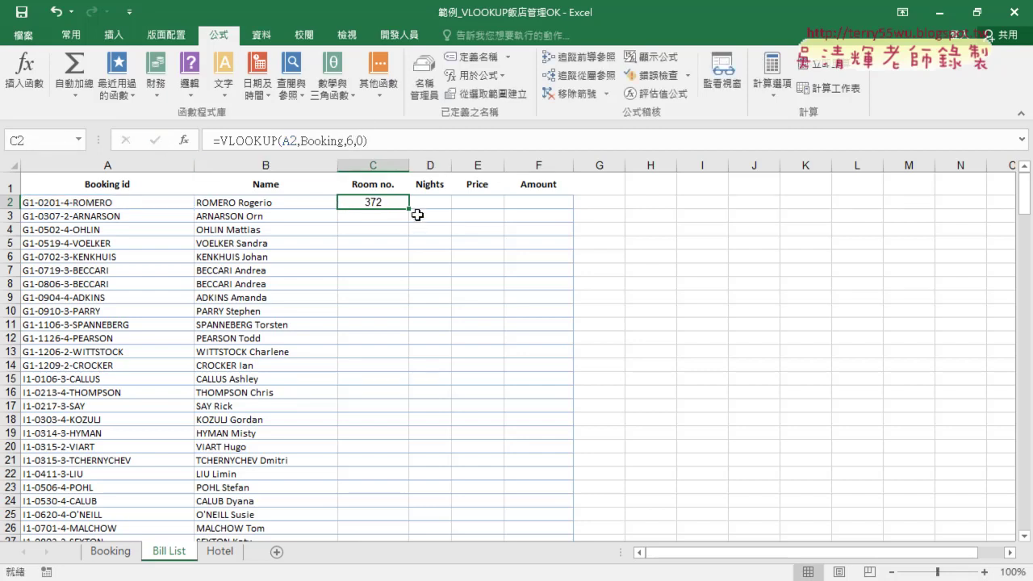
double_click(410, 208)
click(429, 204)
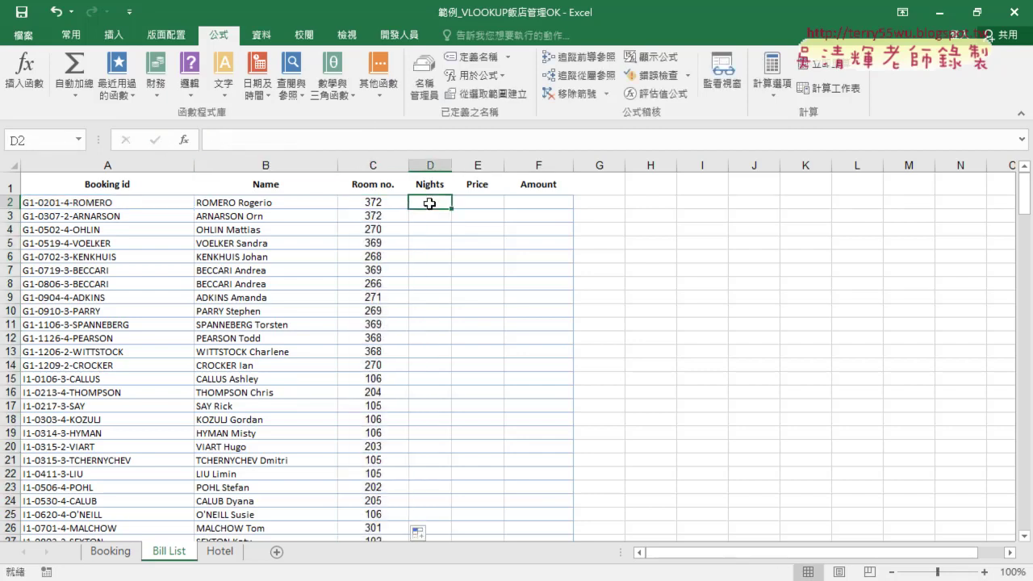
After checking Booking's Check in/out columns, start D2 with =VLOOKUP(A2,Booking,5,0).
click(120, 551)
click(579, 163)
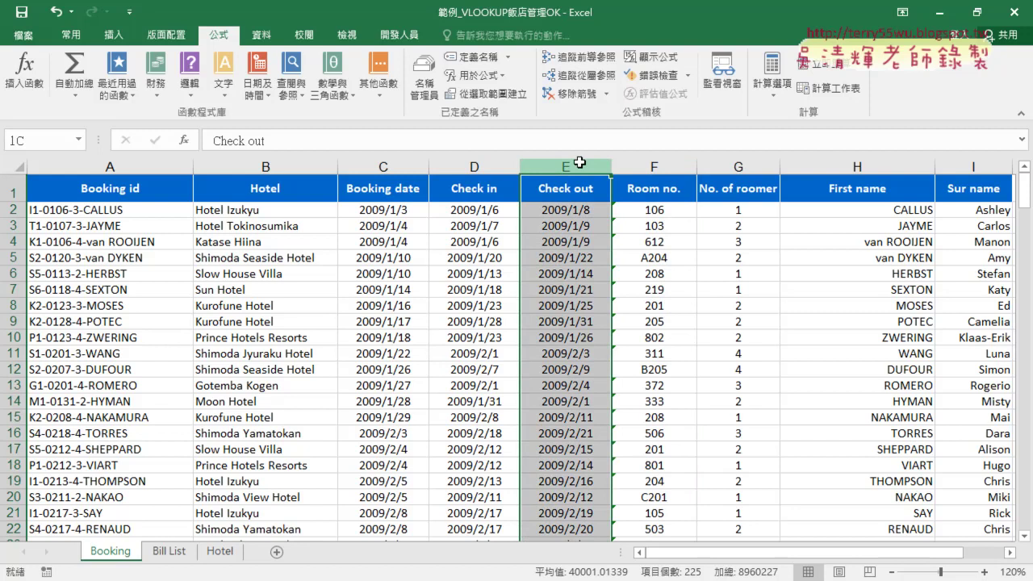
drag(493, 162, 549, 167)
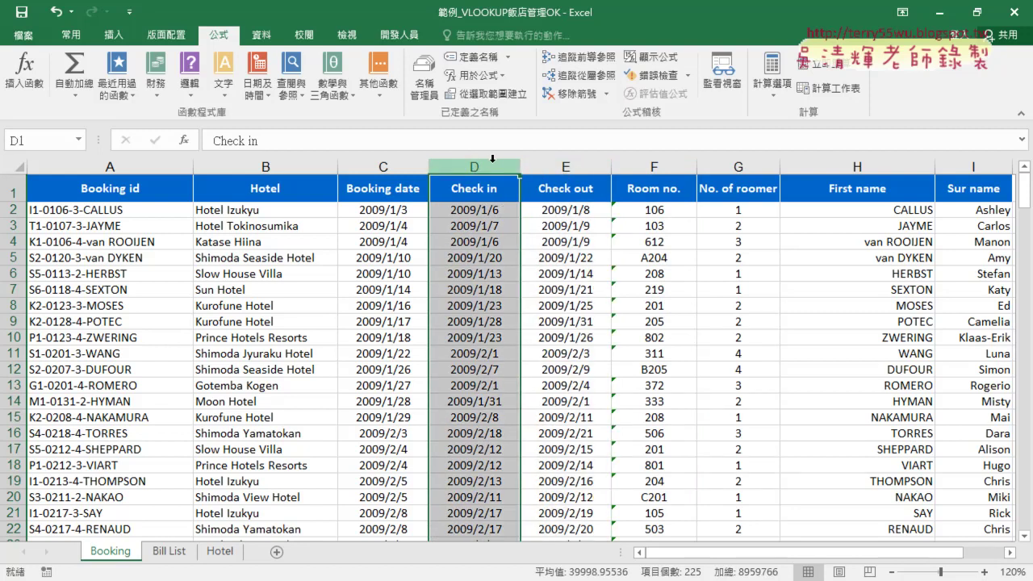
click(170, 552)
click(340, 142)
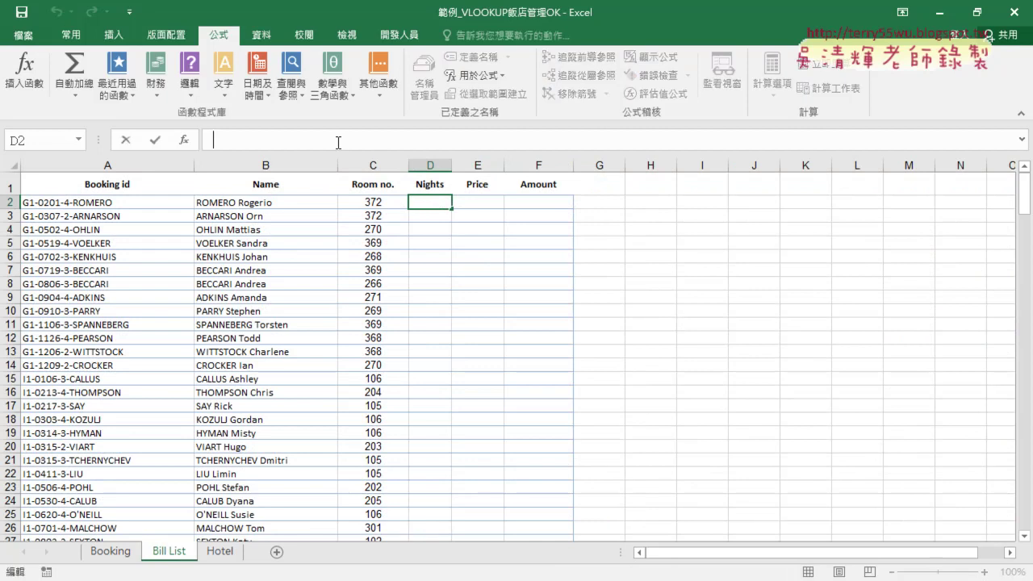
right_click(337, 141)
click(368, 190)
double_click(351, 142)
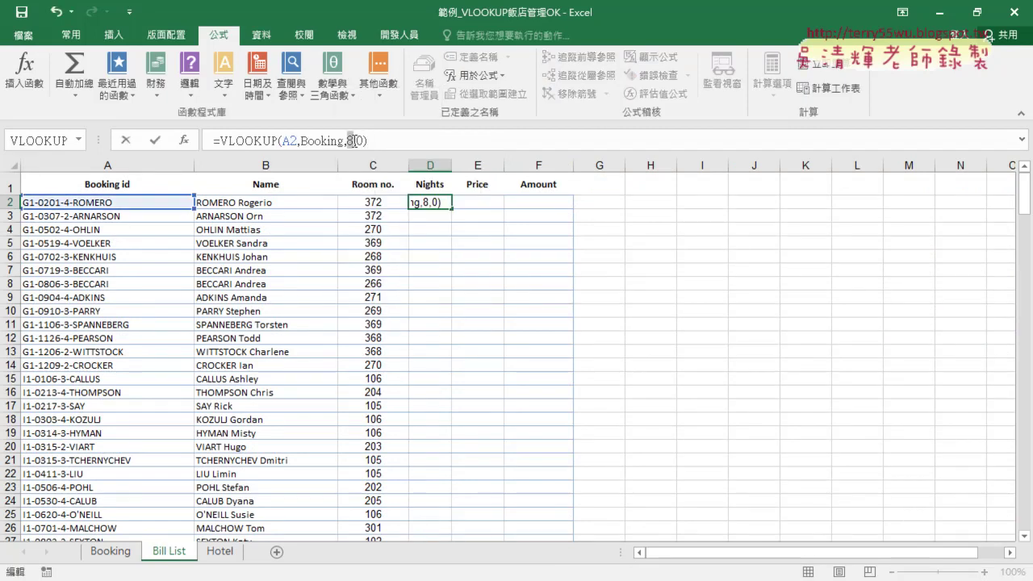
text(5)
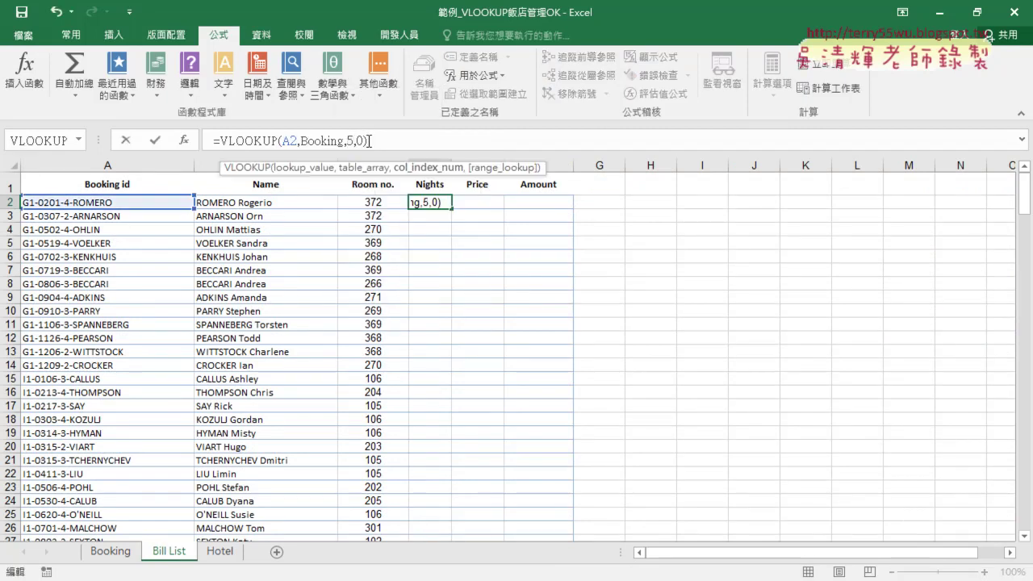
Complete D2 as =VLOOKUP(A2,Booking,5,0)-VLOOKUP(A2,Booking,4,0).
click(369, 141)
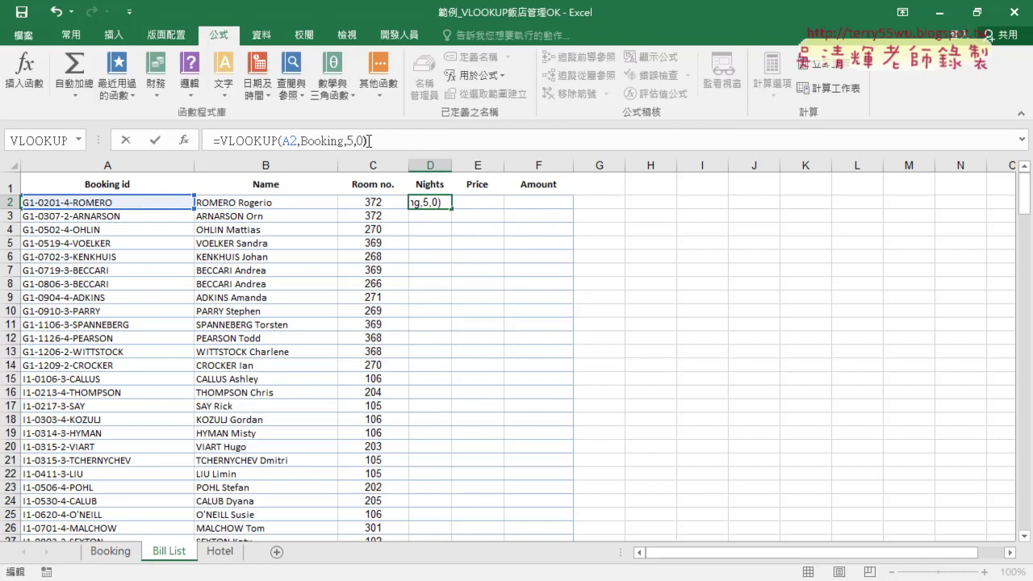
click(368, 141)
key(BackSpace)
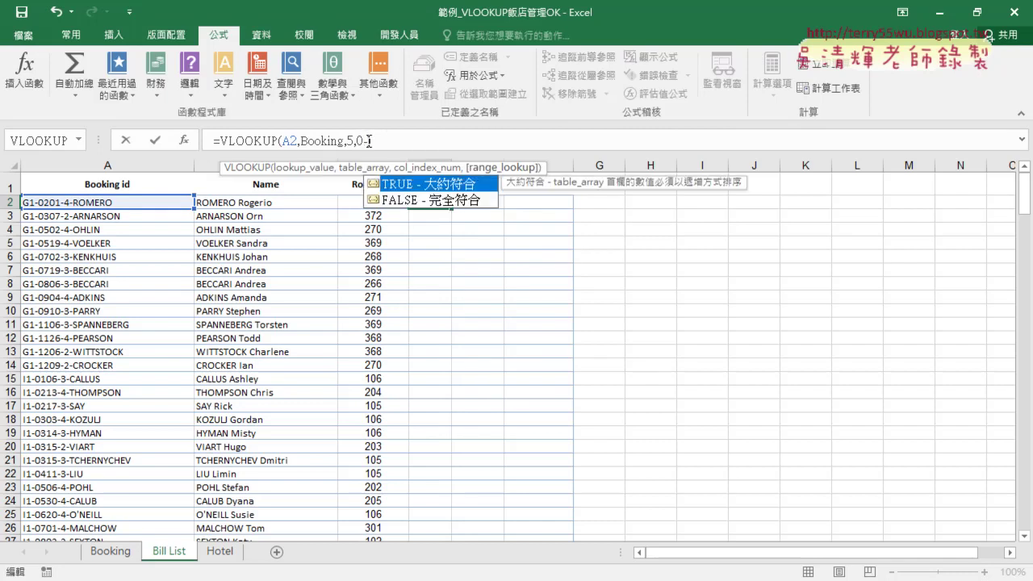
text()-)
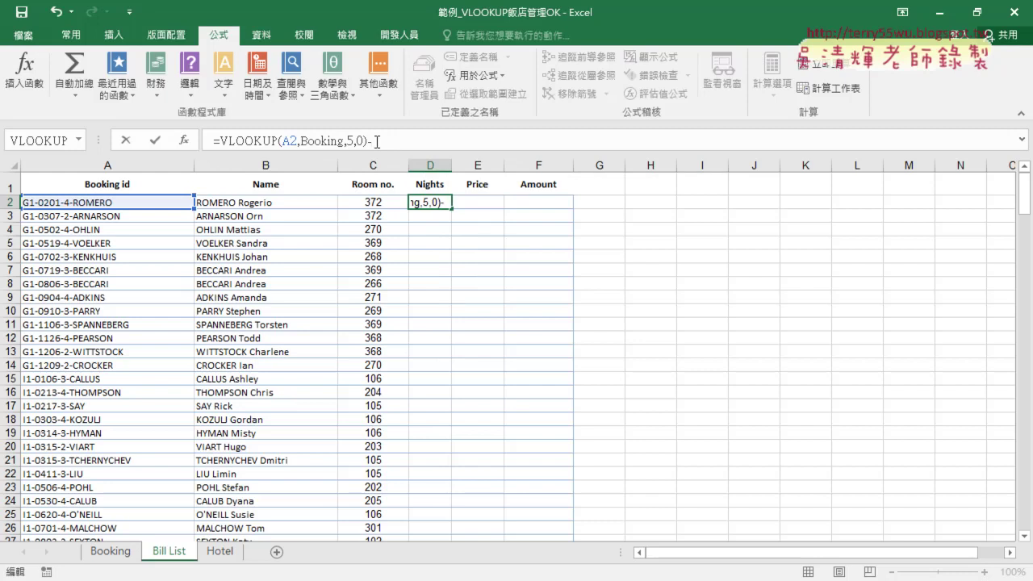
key(ctrl+v)
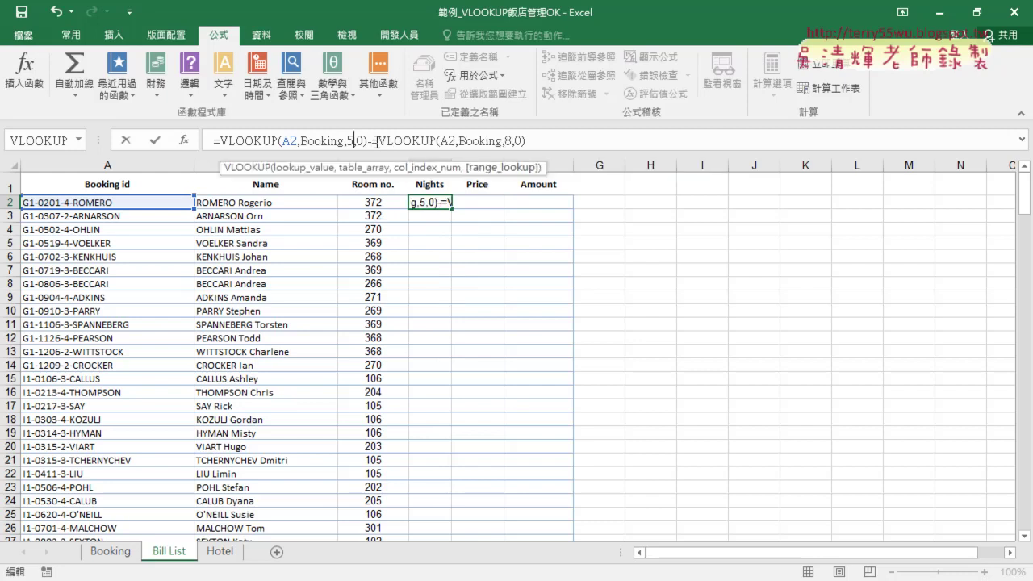
click(373, 142)
key(Delete)
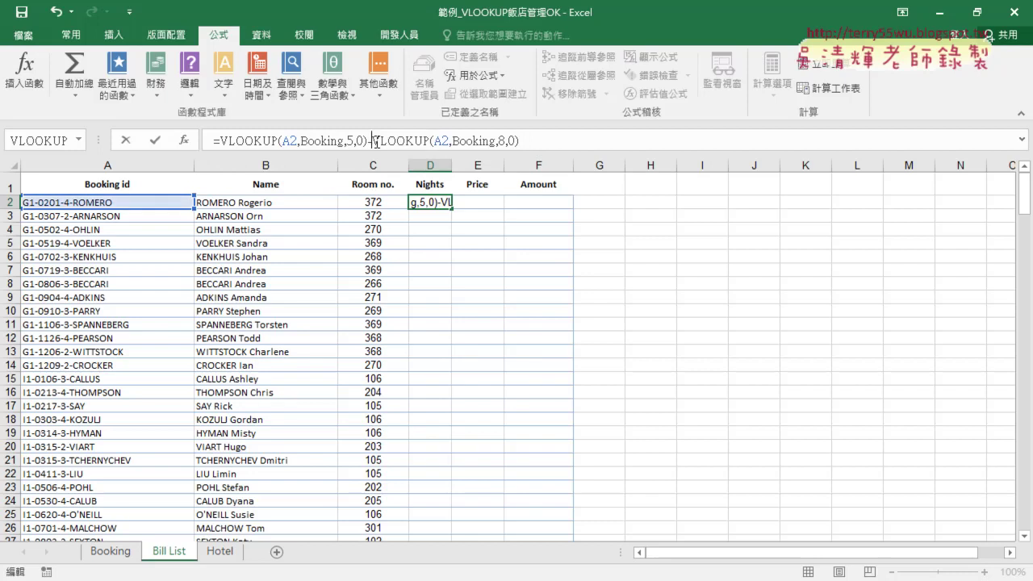
key(Right)
key(Right)
key(Right)
key(Right)
key(Right)
key(Right)
key(Right)
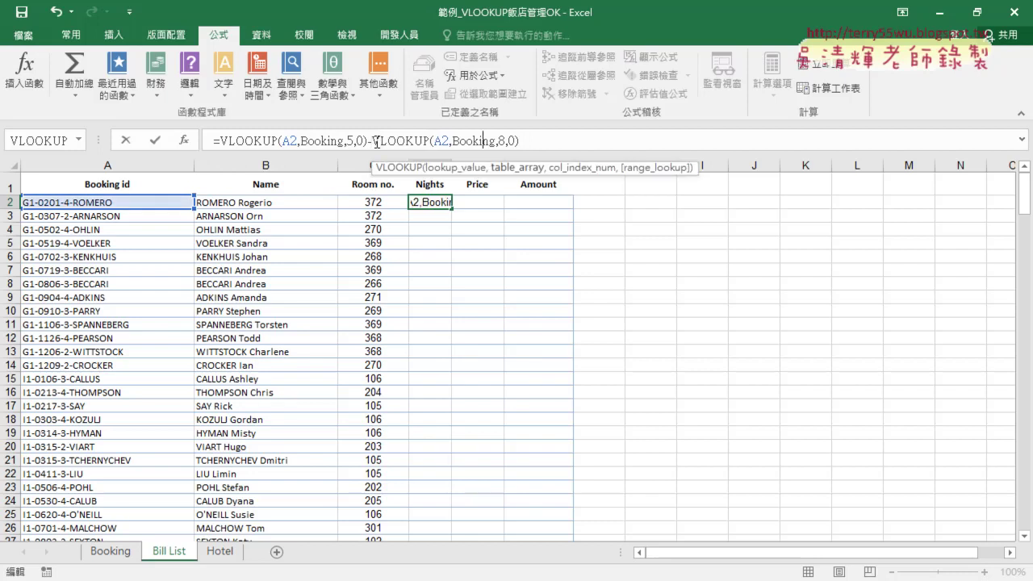
key(Right)
key(Right)
key(Delete)
text(4)
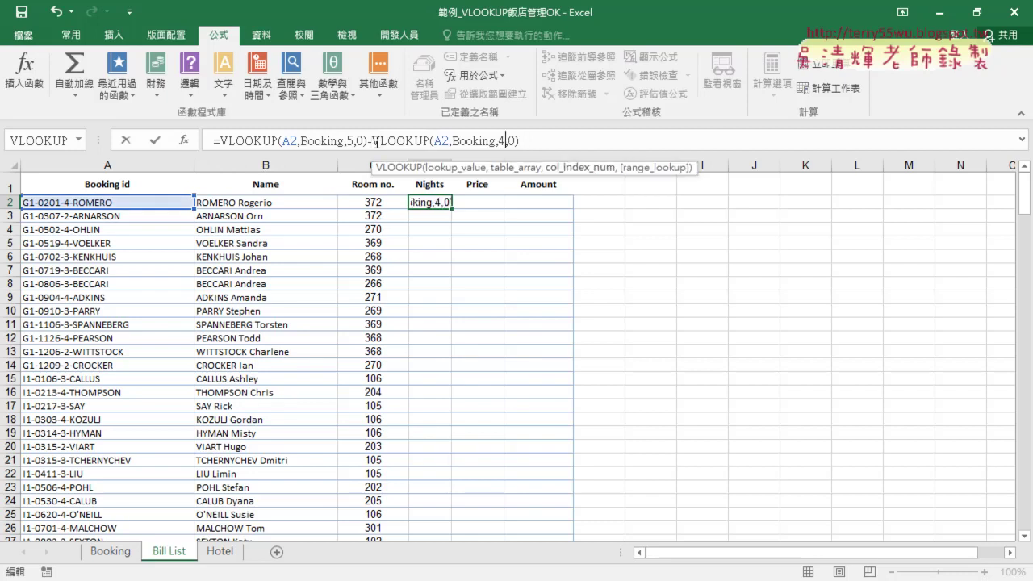
Confirm the Nights formula and fill it down the whole column.
click(155, 140)
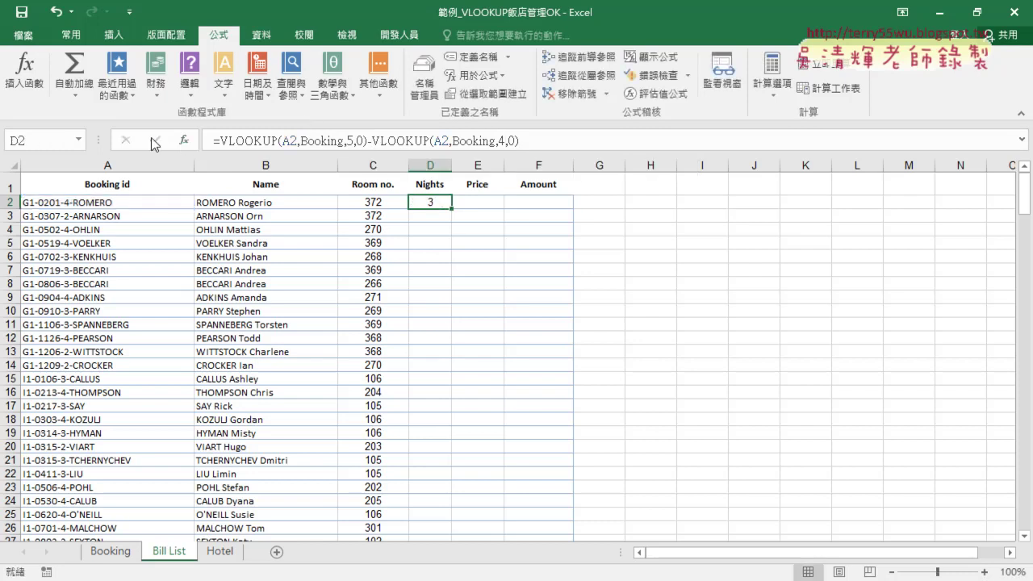
double_click(451, 208)
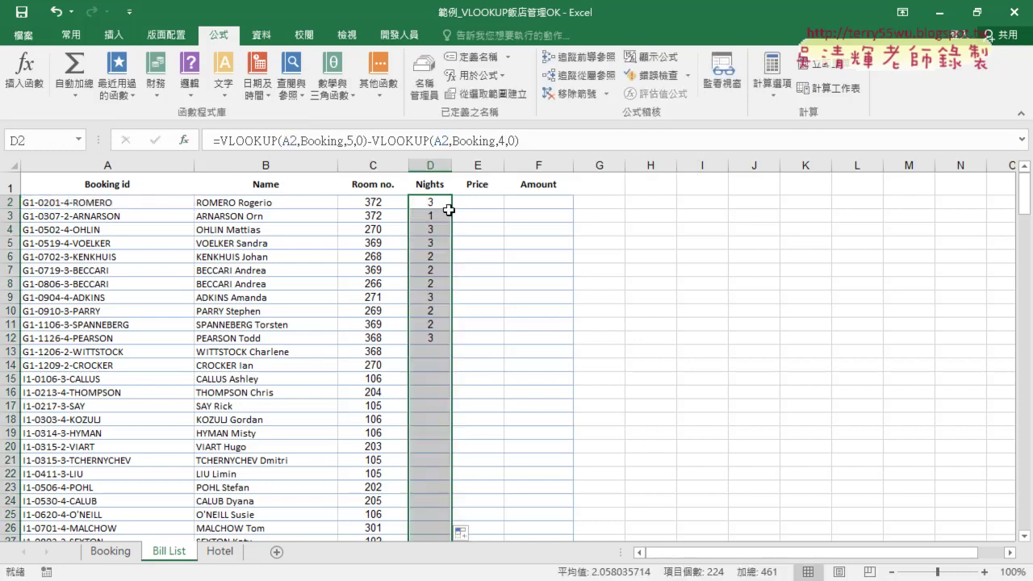
click(487, 205)
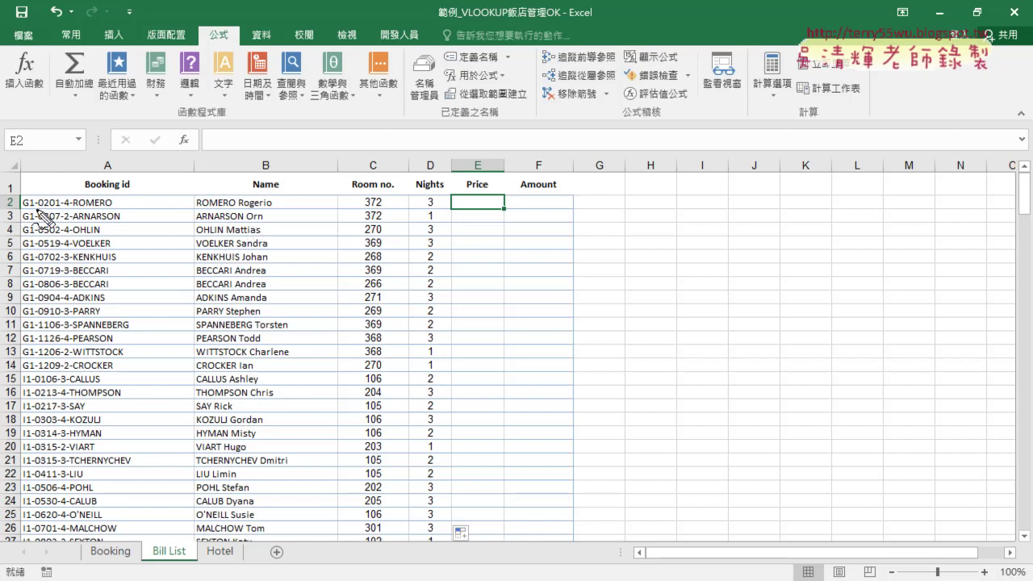
Mark hotel code G1, room 372 and empty Price cell E2, then open Name Manager.
drag(37, 206, 23, 208)
drag(391, 208, 365, 209)
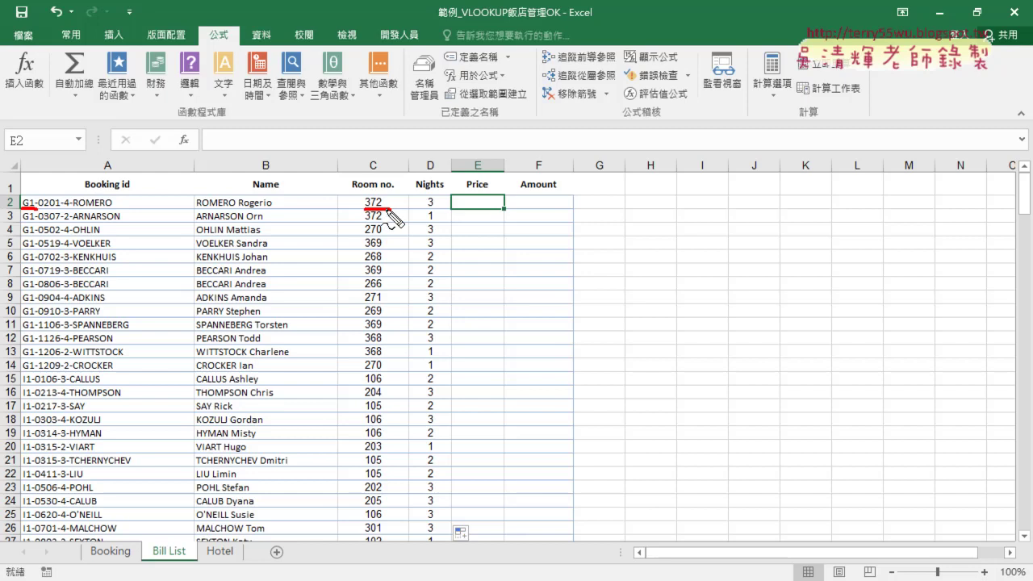
drag(460, 203, 472, 213)
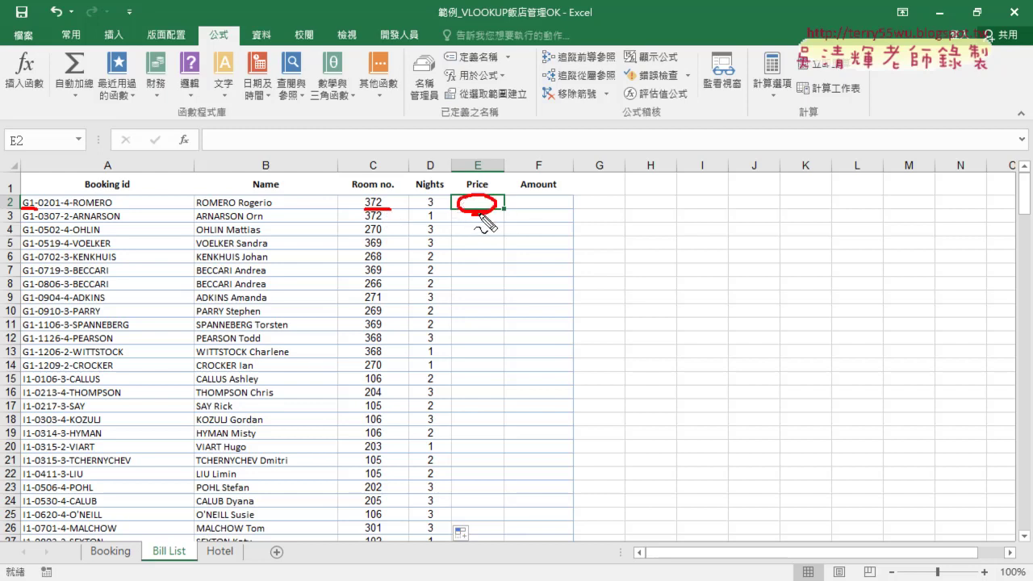
key(Escape)
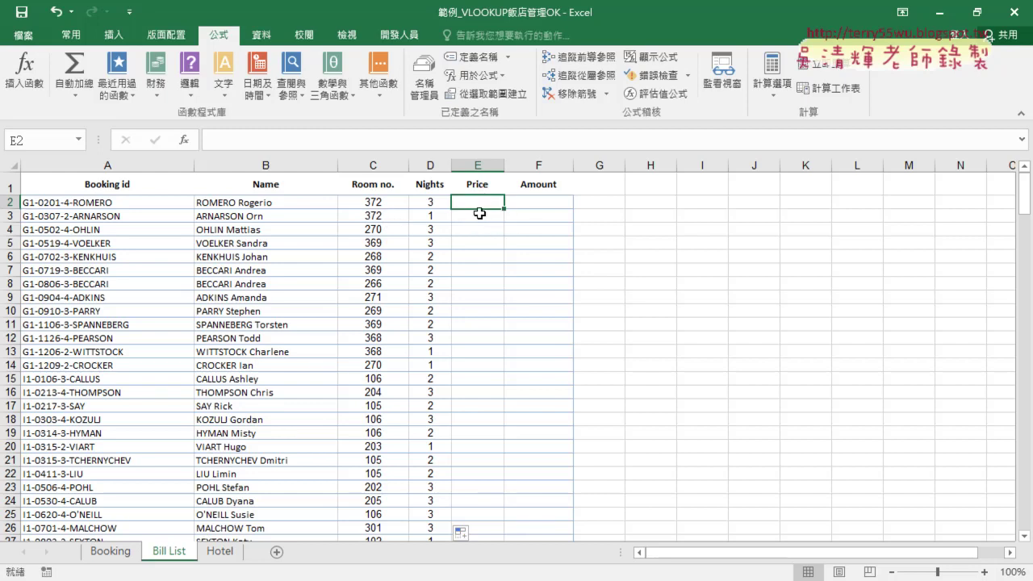
click(424, 76)
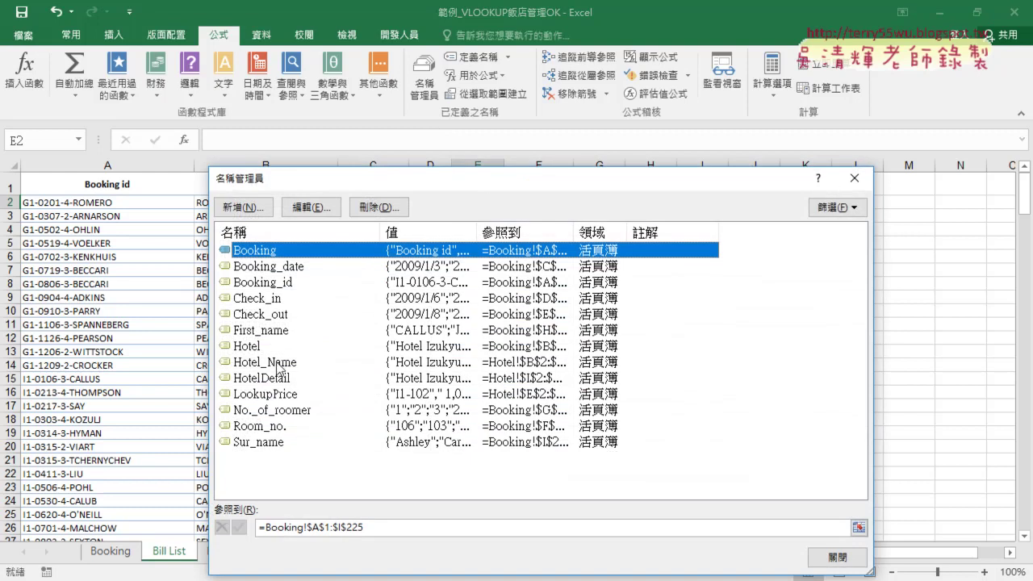
Verify LookupPrice refers to Hotel!$E$2:$F$150, then close Name Manager.
click(279, 395)
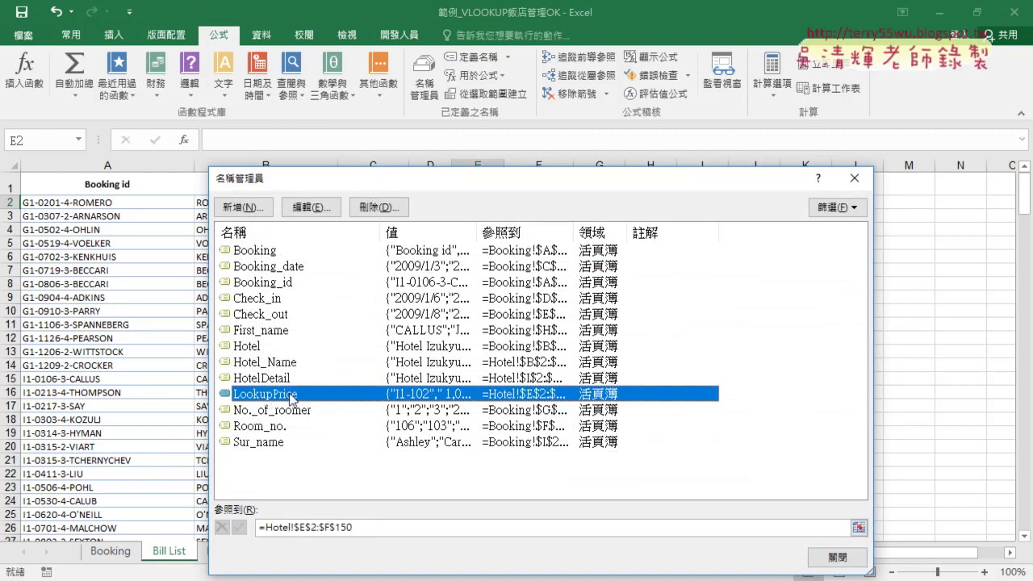
click(384, 529)
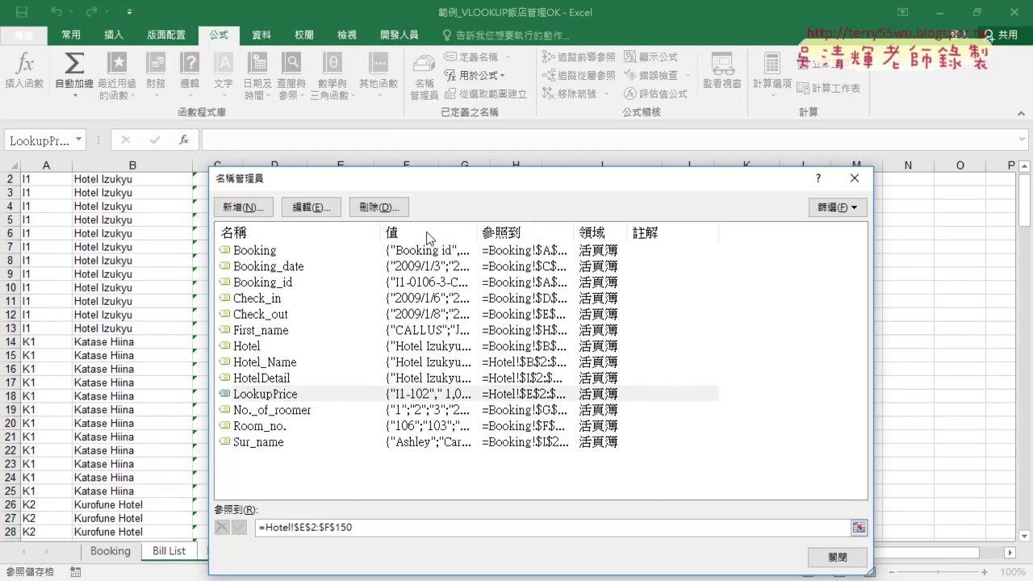
drag(435, 184, 501, 207)
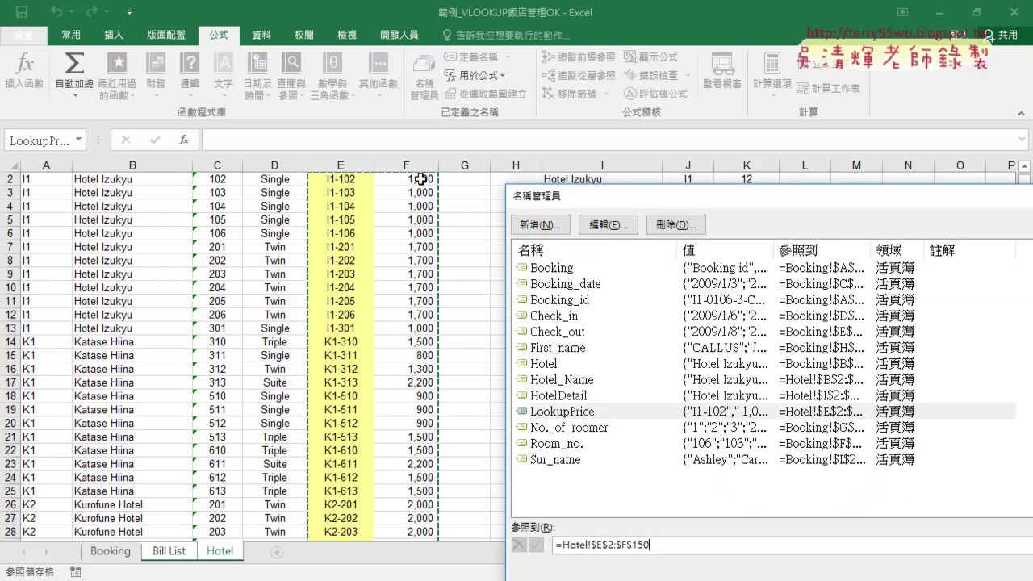
drag(605, 202, 241, 191)
drag(949, 192, 805, 192)
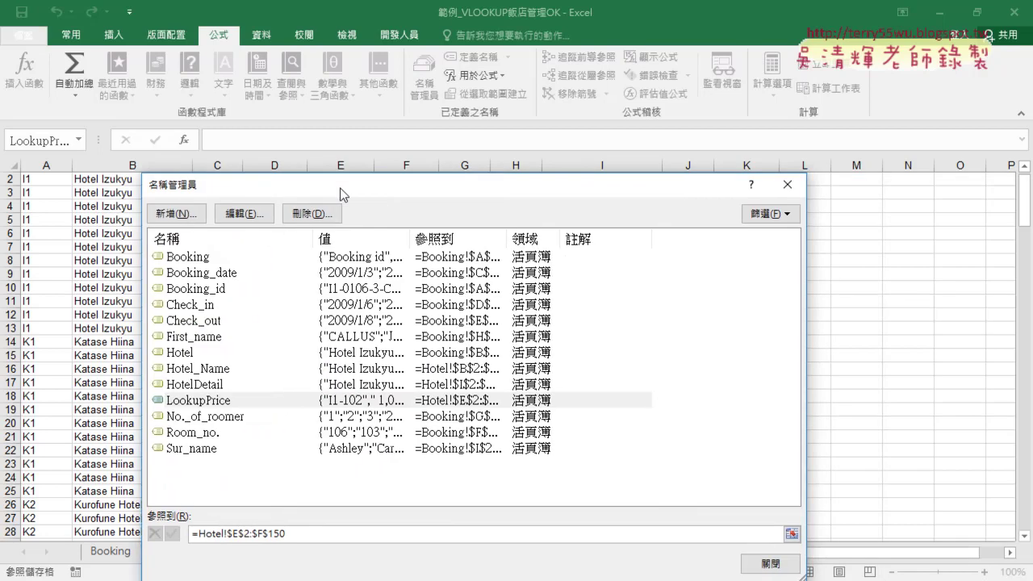
click(799, 191)
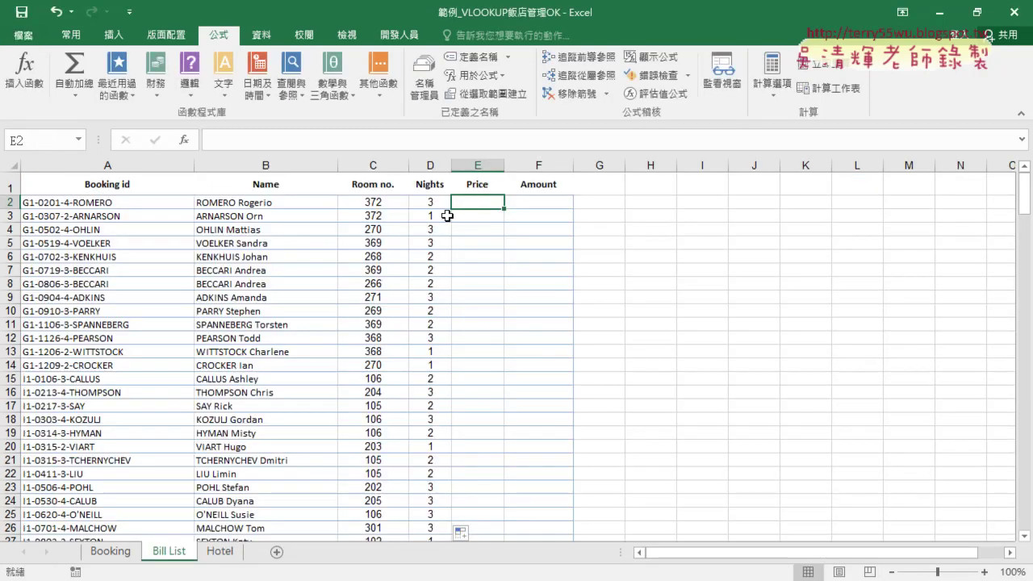
Enter =LEFT(A2,3) in E2 using the Text function LEFT with 3 characters.
click(311, 144)
text(=)
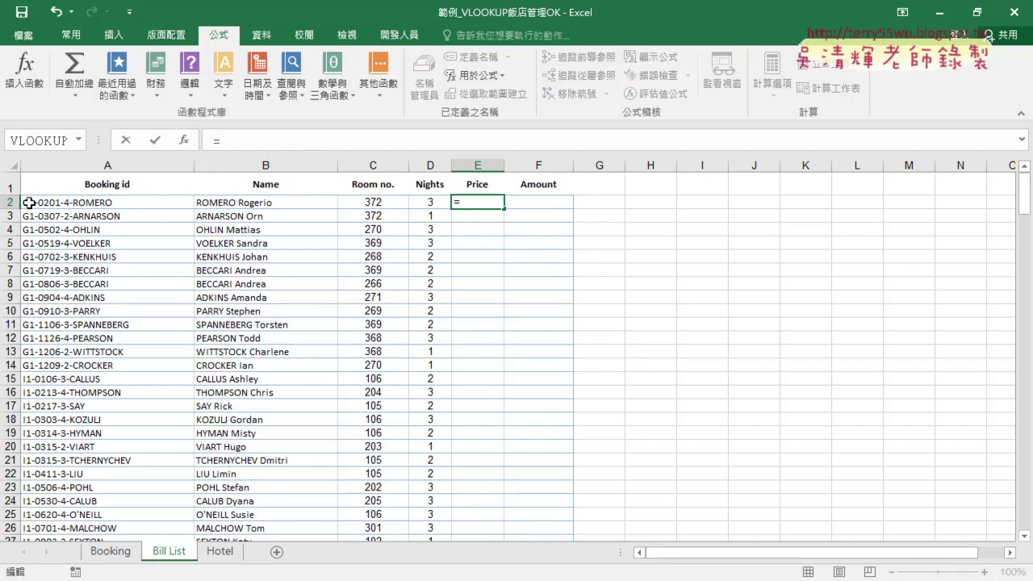
click(186, 140)
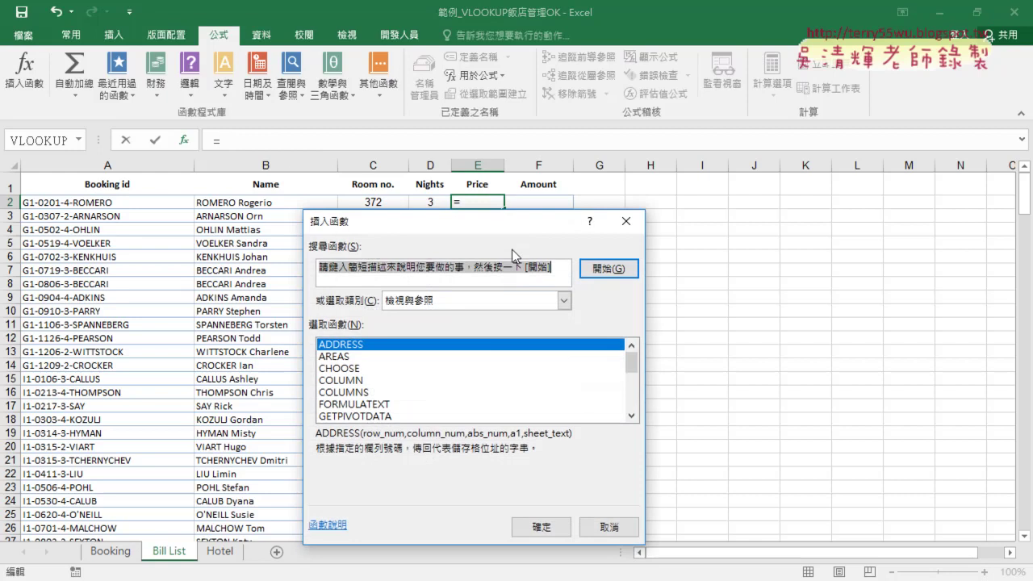
click(485, 302)
click(462, 417)
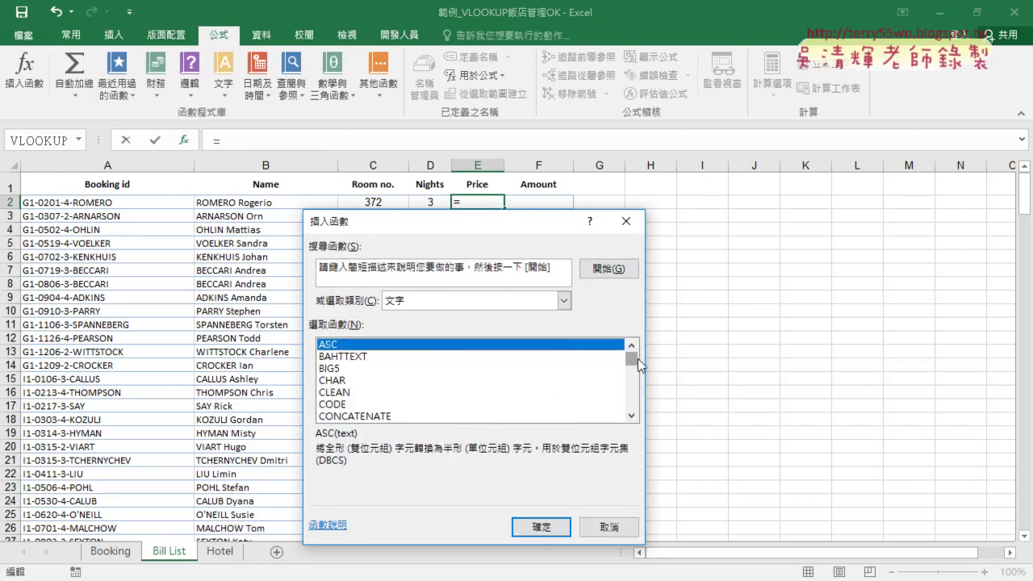
scroll(632, 363, down, 2)
scroll(632, 364, down, 1)
double_click(404, 392)
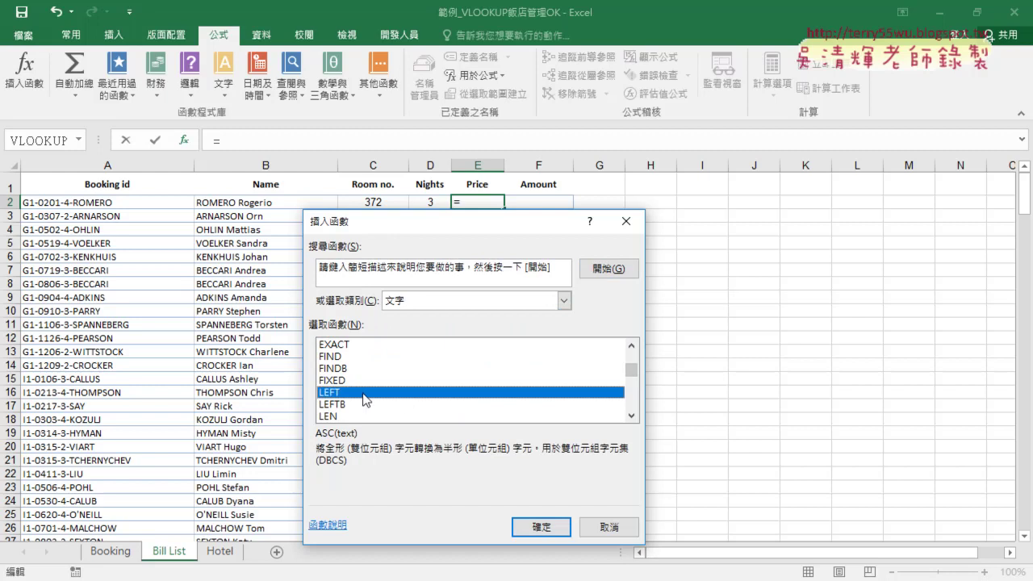
click(76, 206)
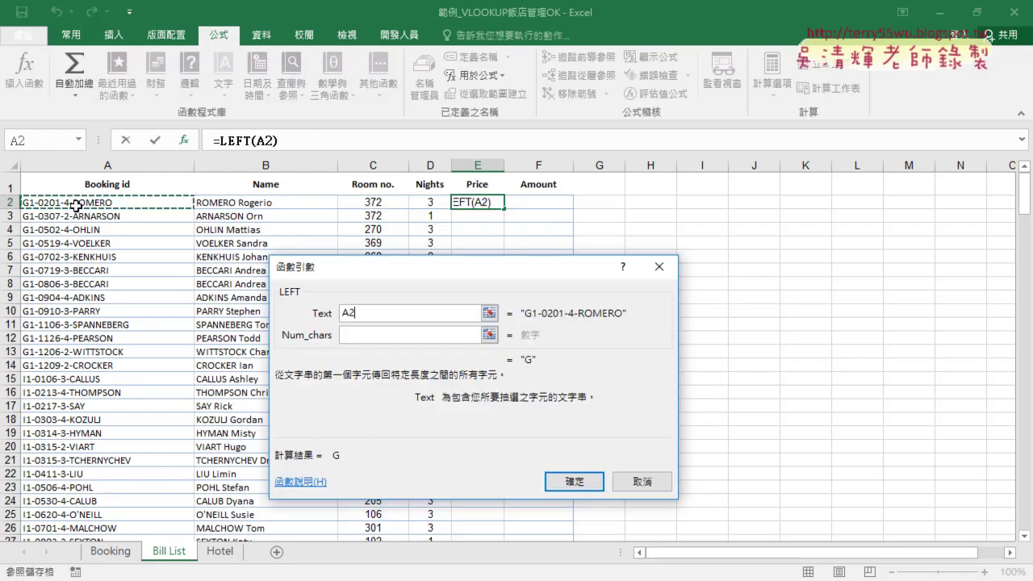
click(369, 332)
text(3)
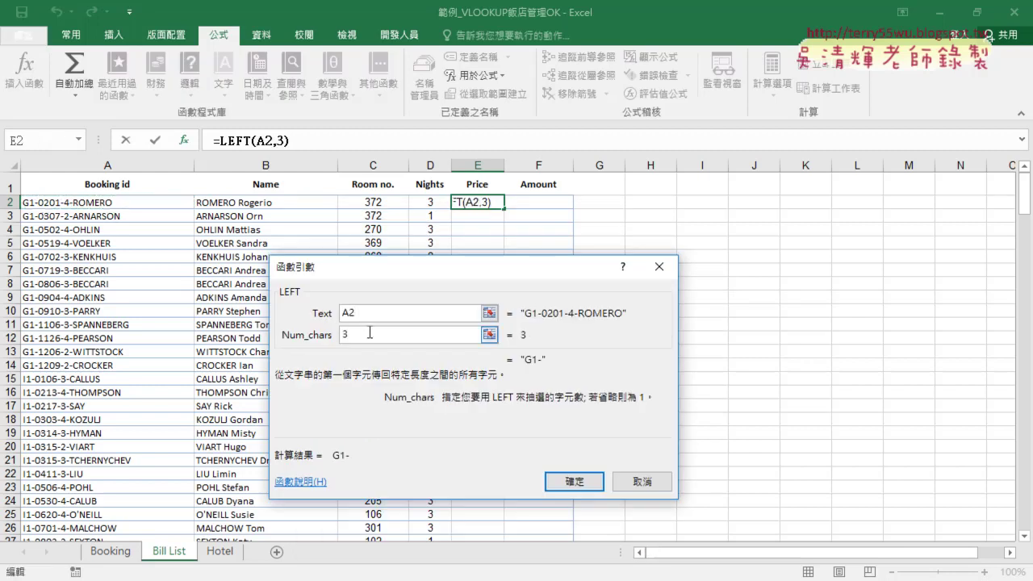
click(596, 483)
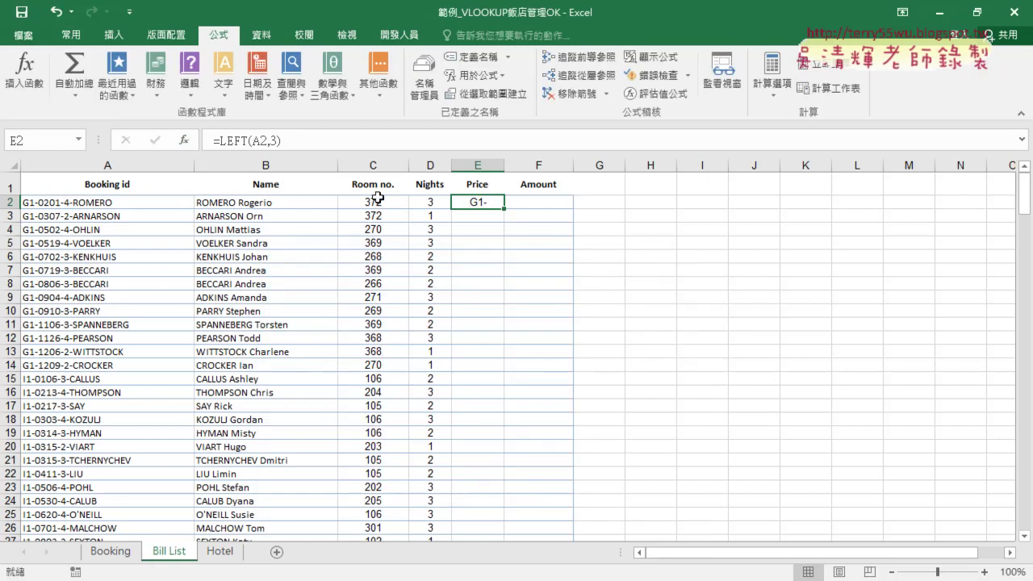
Append &C2 to make the room key, then cut LEFT(A2,3)&C2 out of the formula.
click(335, 142)
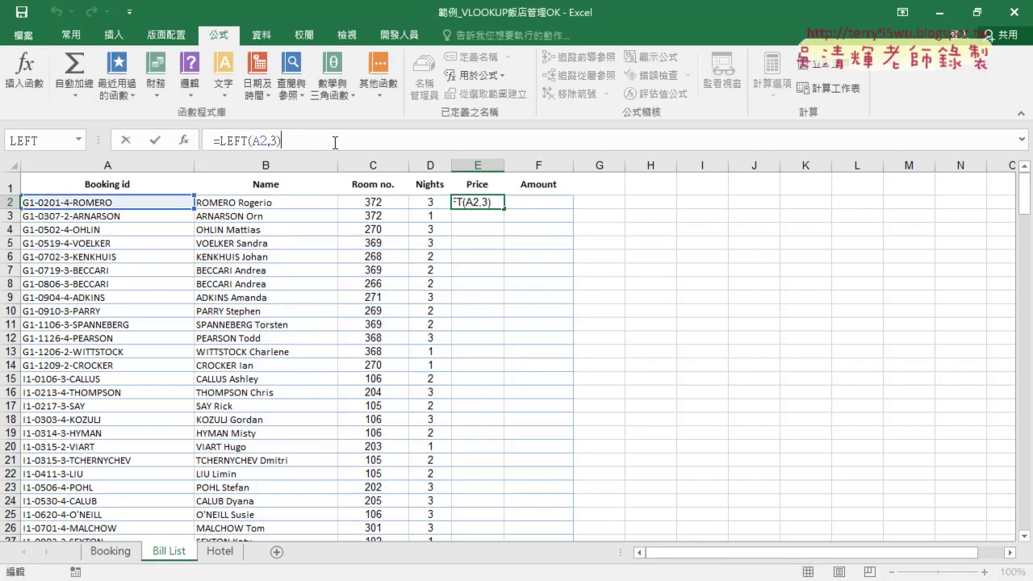
text(&)
click(373, 203)
click(156, 141)
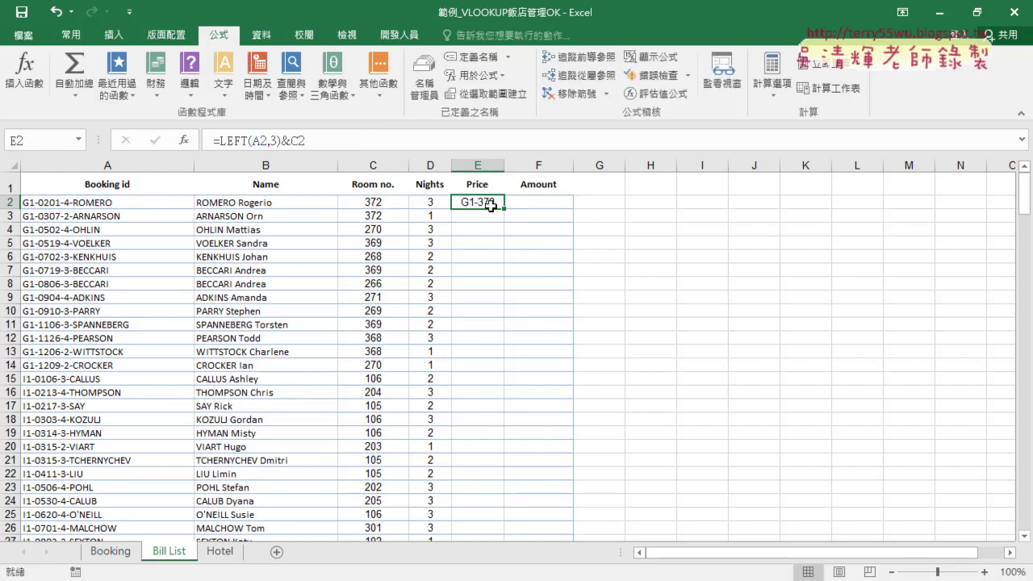
drag(219, 140, 327, 138)
right_click(327, 139)
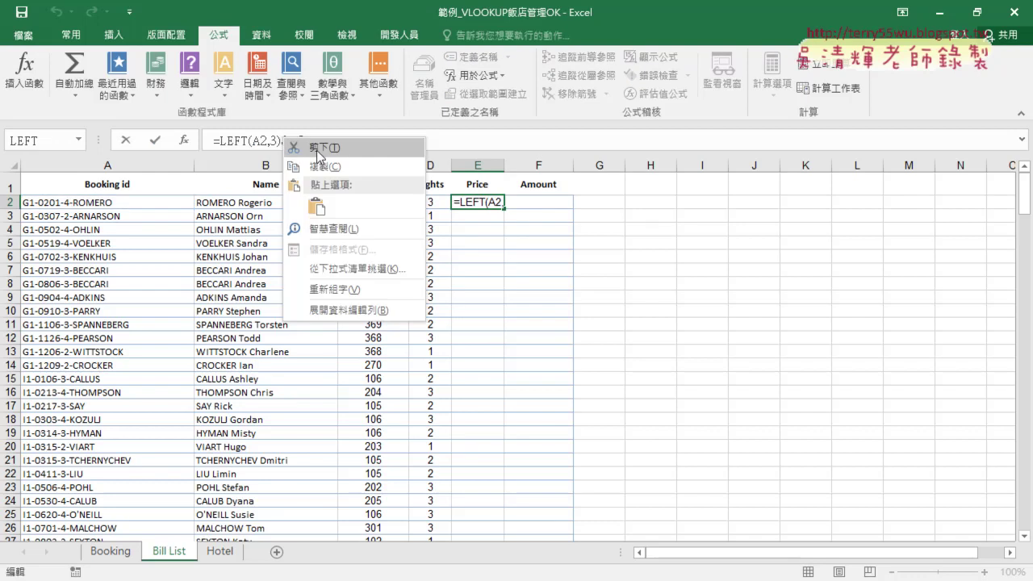
click(359, 145)
Start a VLOOKUP in E2 with the pasted room key as lookup value and LookupPrice as table.
click(184, 141)
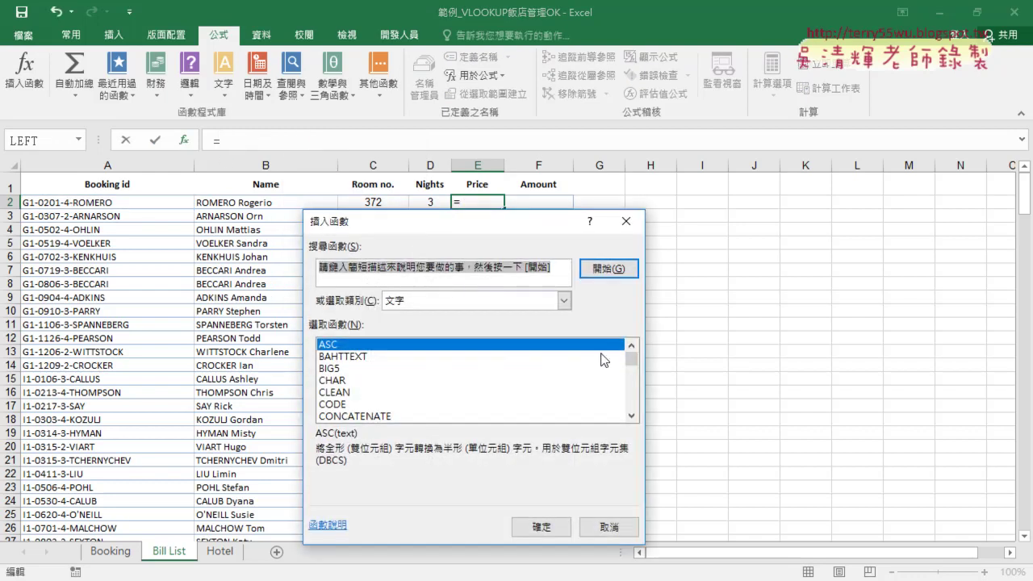
click(523, 301)
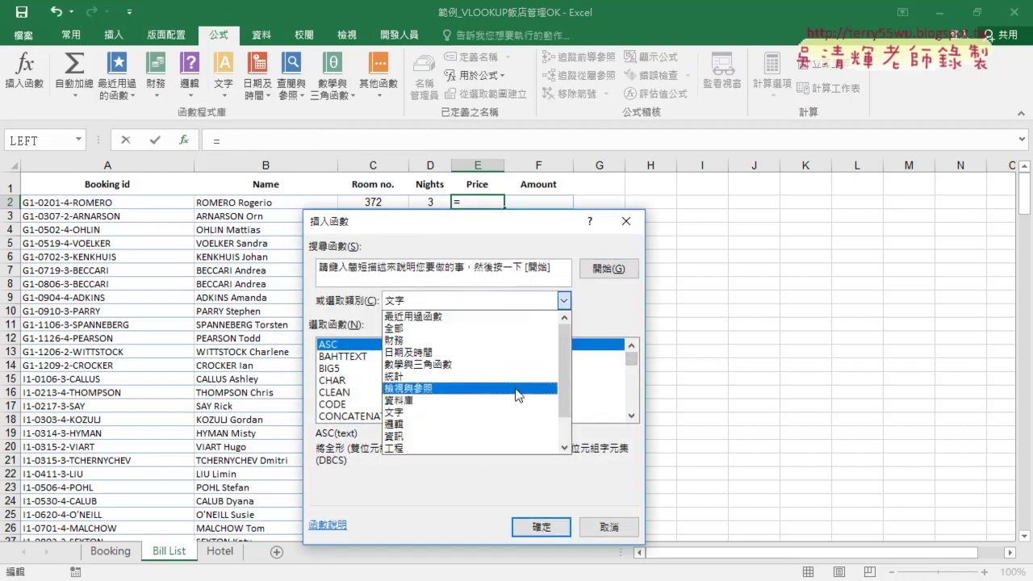
click(520, 386)
drag(635, 365, 634, 408)
double_click(339, 416)
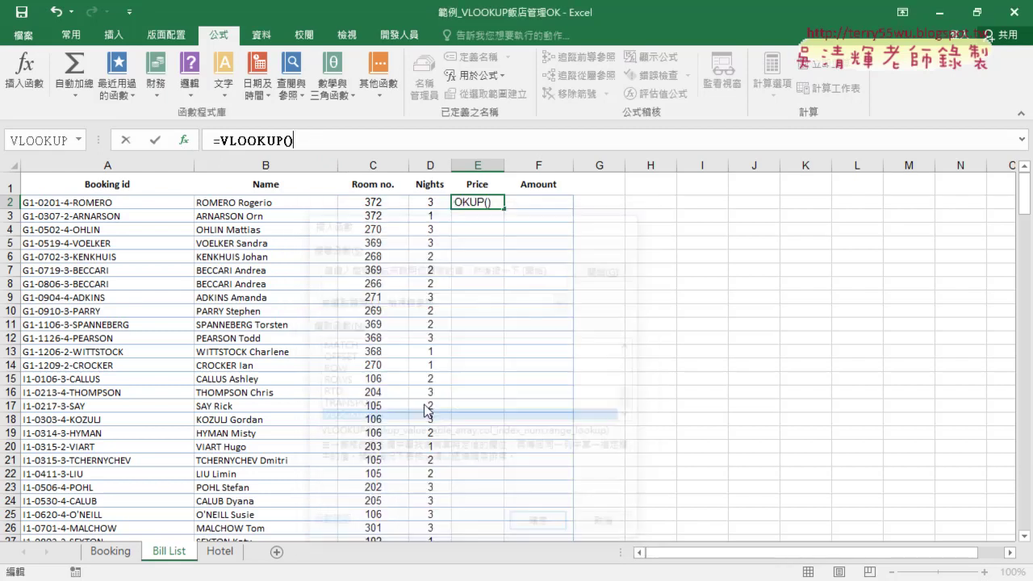
right_click(441, 288)
click(492, 336)
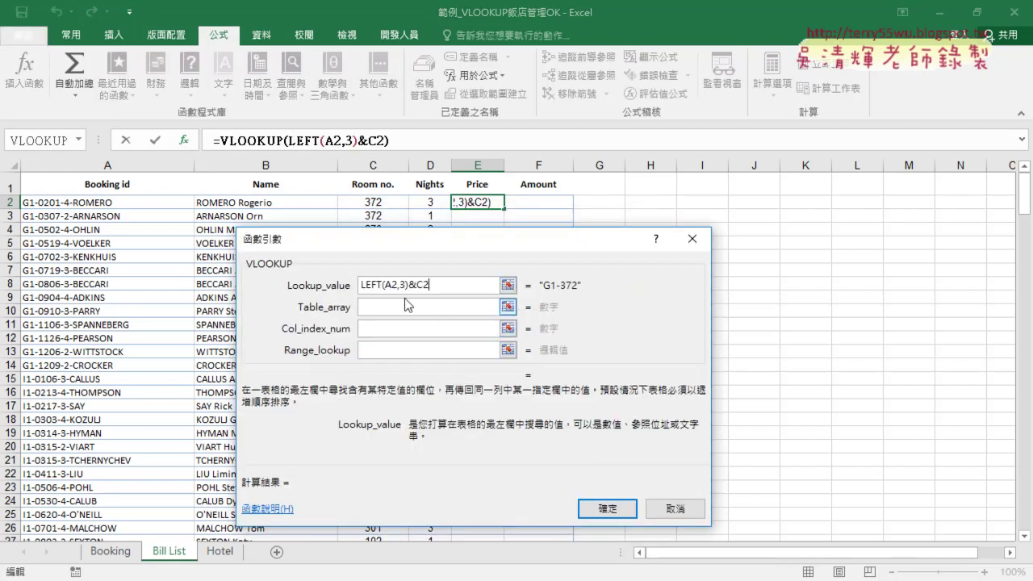
click(406, 307)
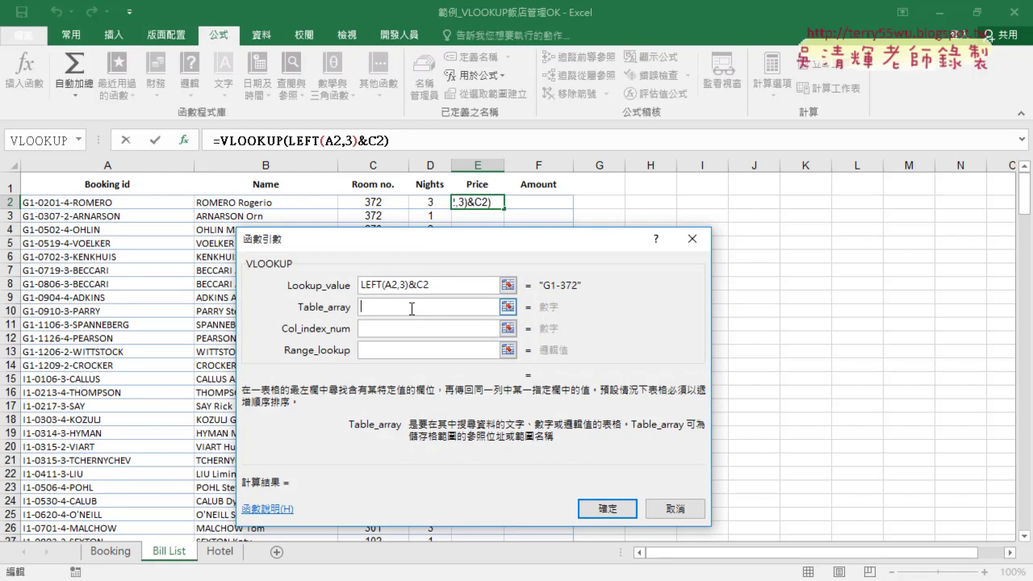
key(F3)
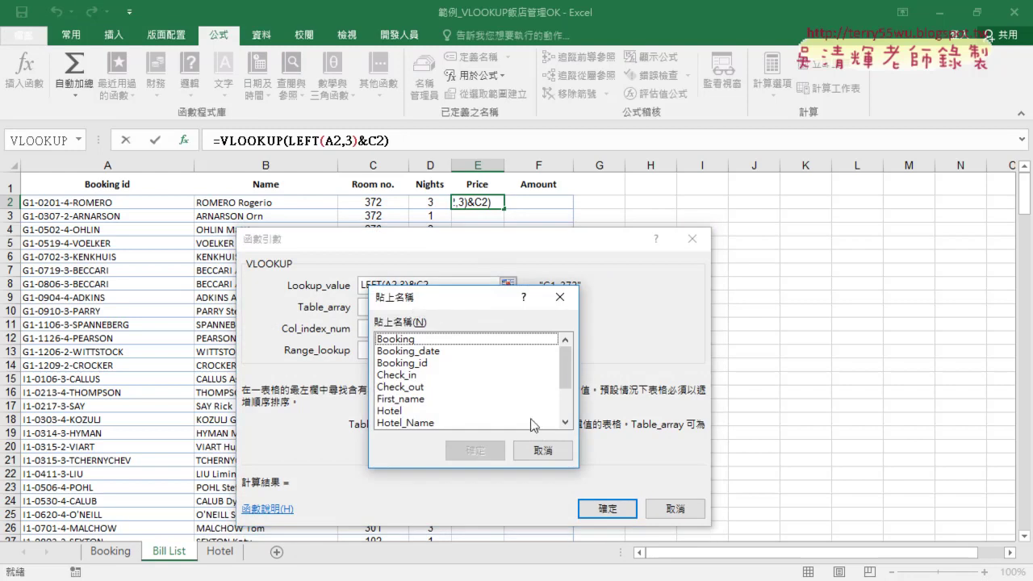
drag(566, 365, 566, 391)
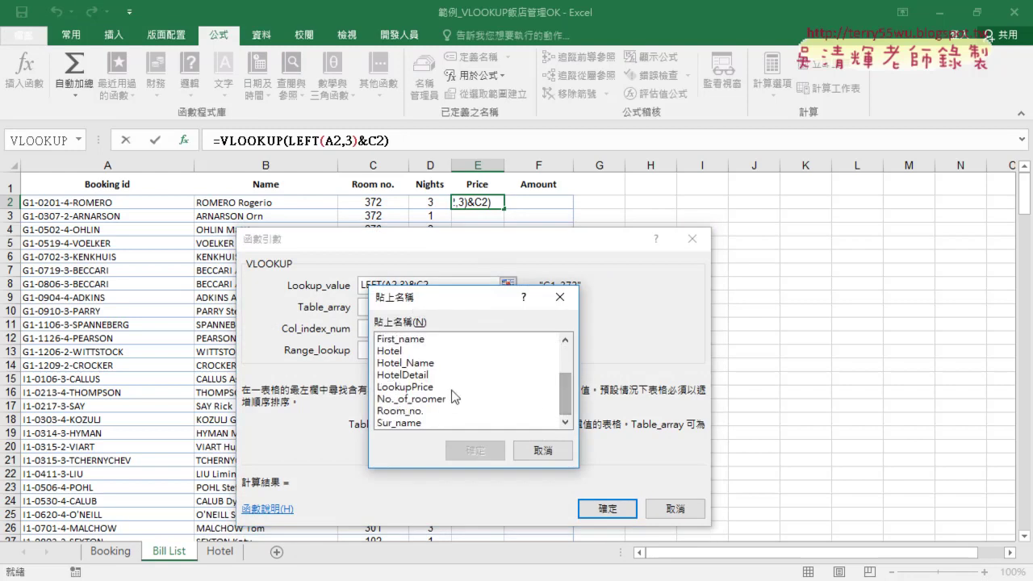
click(406, 388)
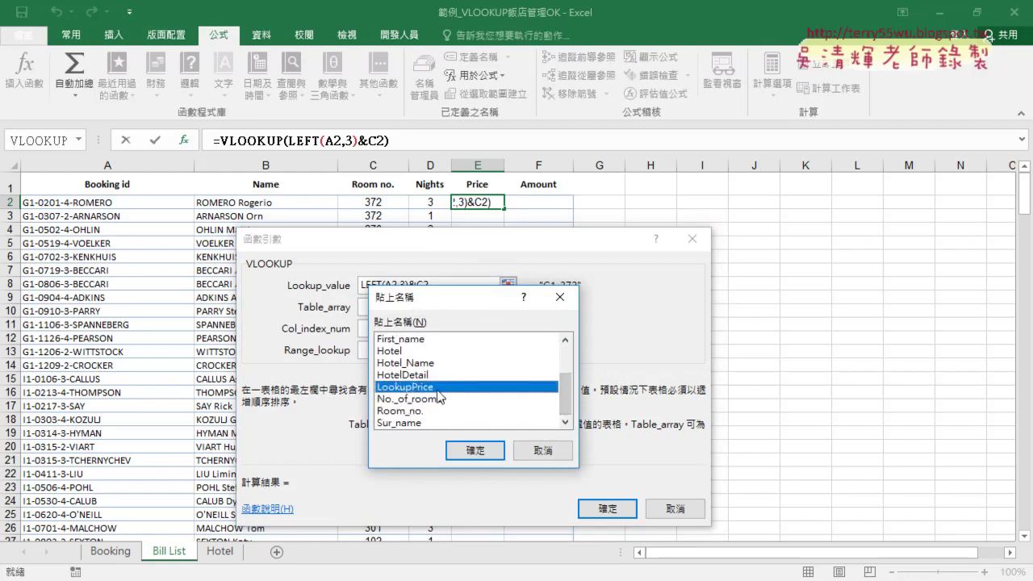
click(473, 450)
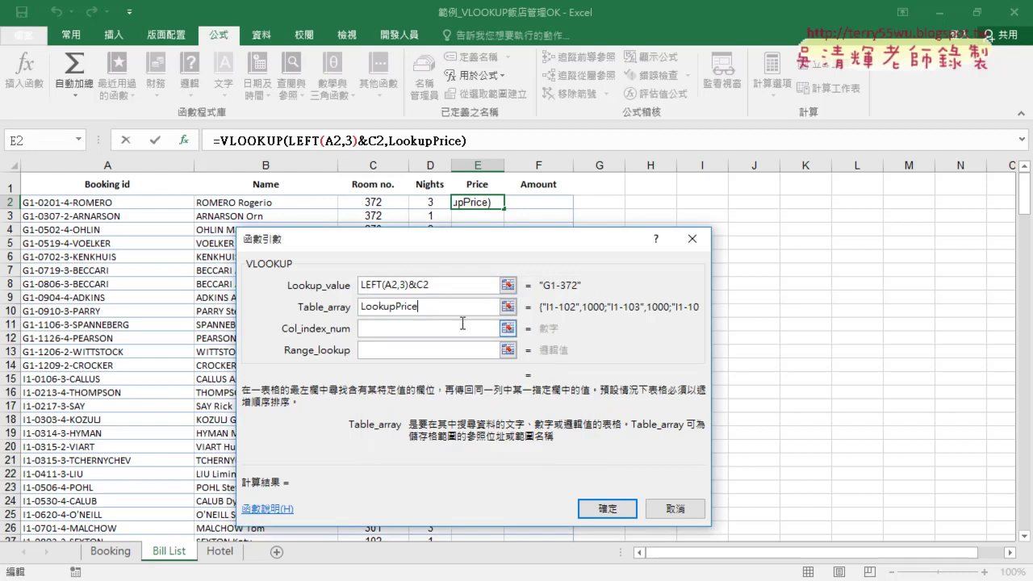
Set column 2 and exact match 0, then fill the Price formula down the column.
click(440, 330)
click(440, 310)
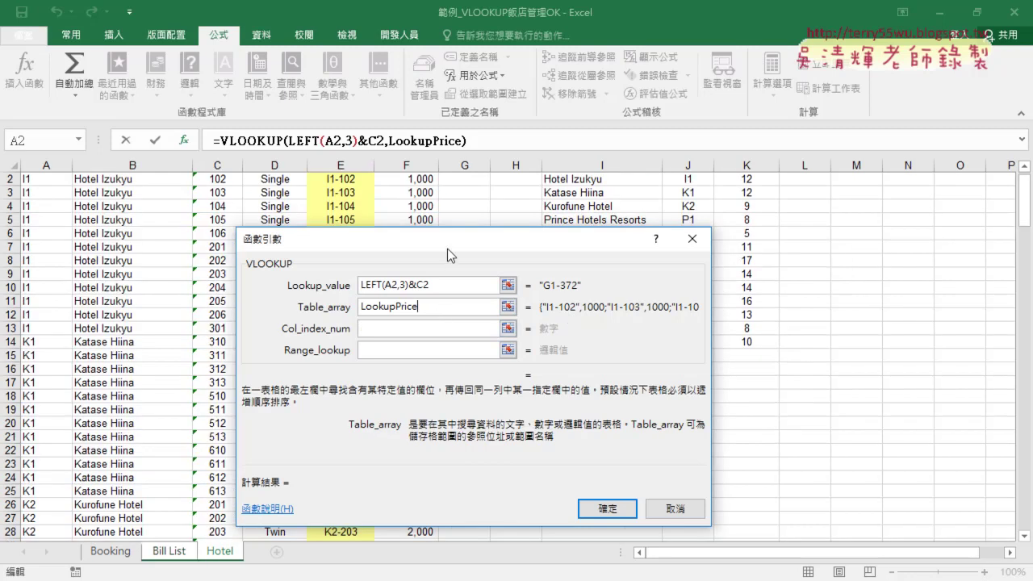
mouse_move(448, 242)
mouse_down()
mouse_move(514, 273)
mouse_move(569, 168)
mouse_up()
click(572, 256)
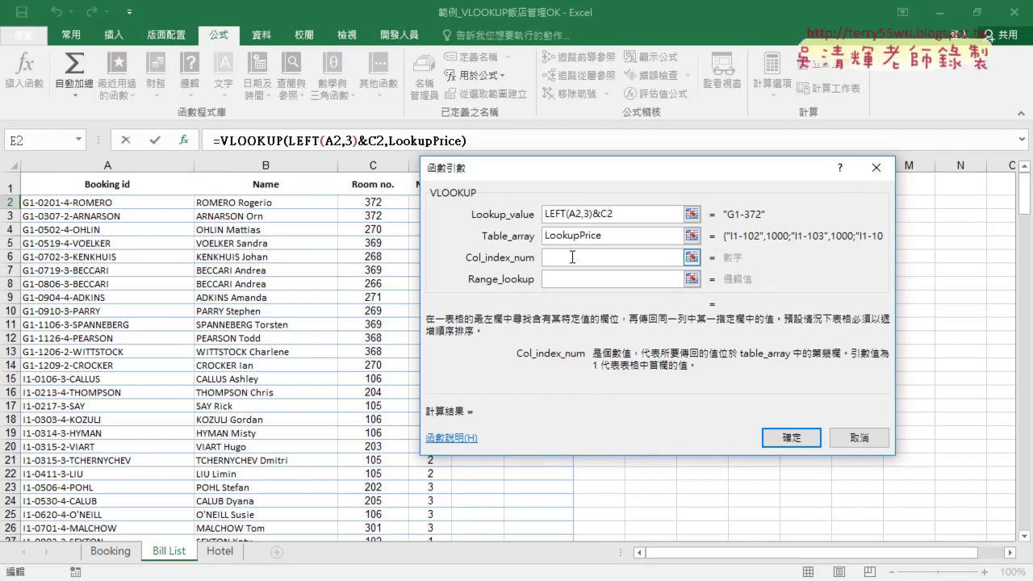
text(2)
key(Tab)
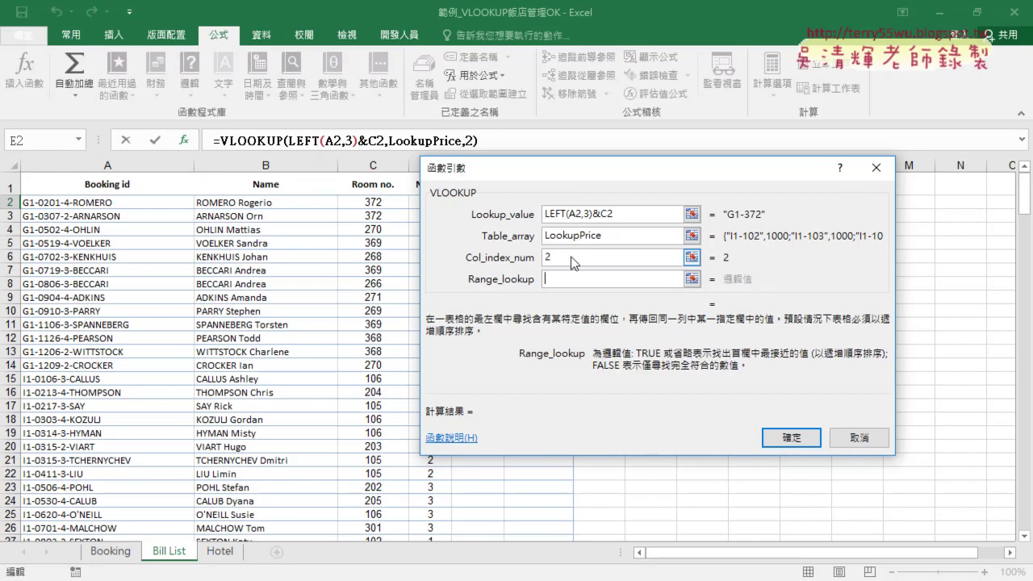
text(0)
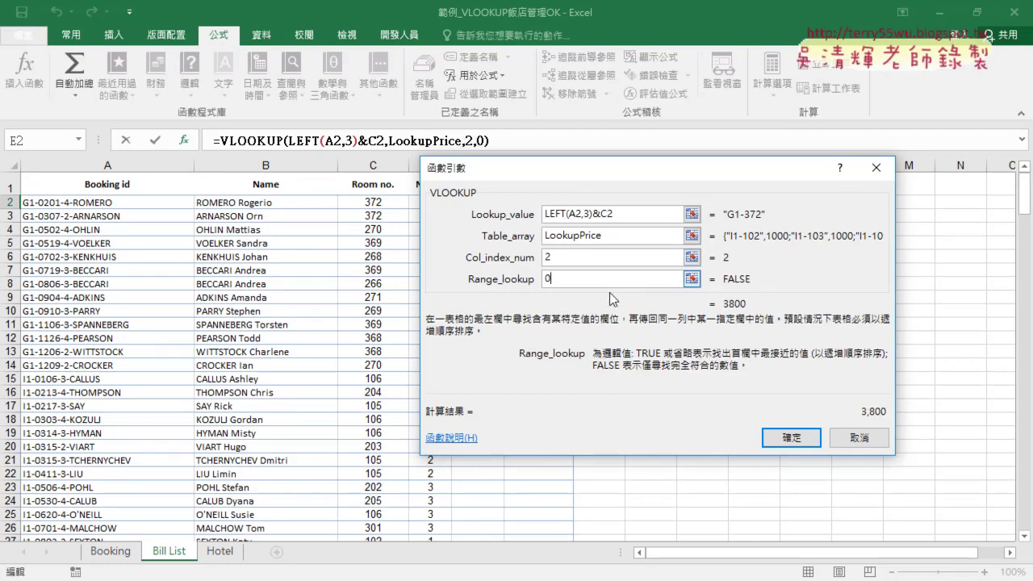
click(791, 439)
double_click(503, 209)
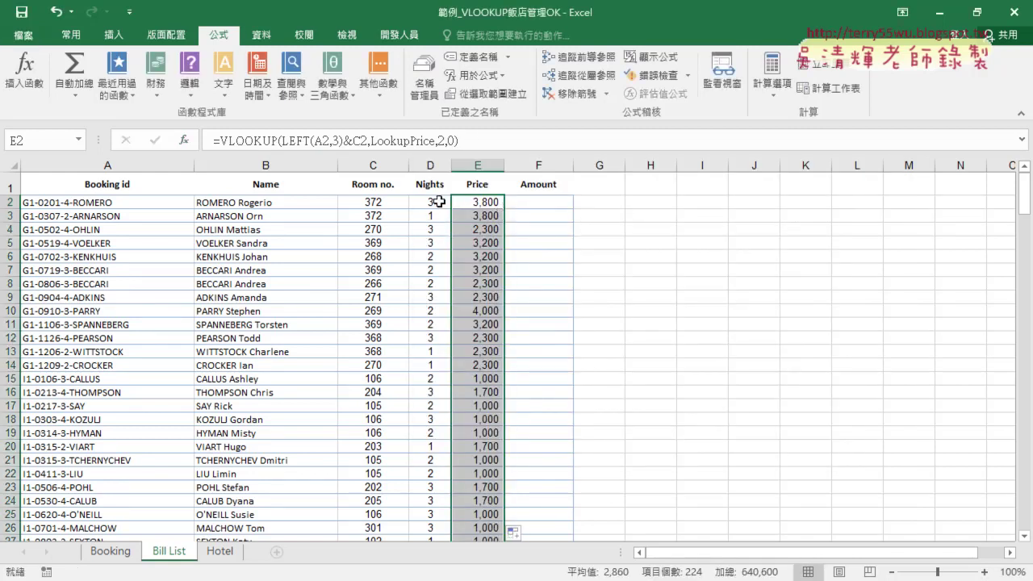
Enter =E2*D2 in F2 and fill the Amount formula down for all bookings.
click(534, 202)
click(306, 141)
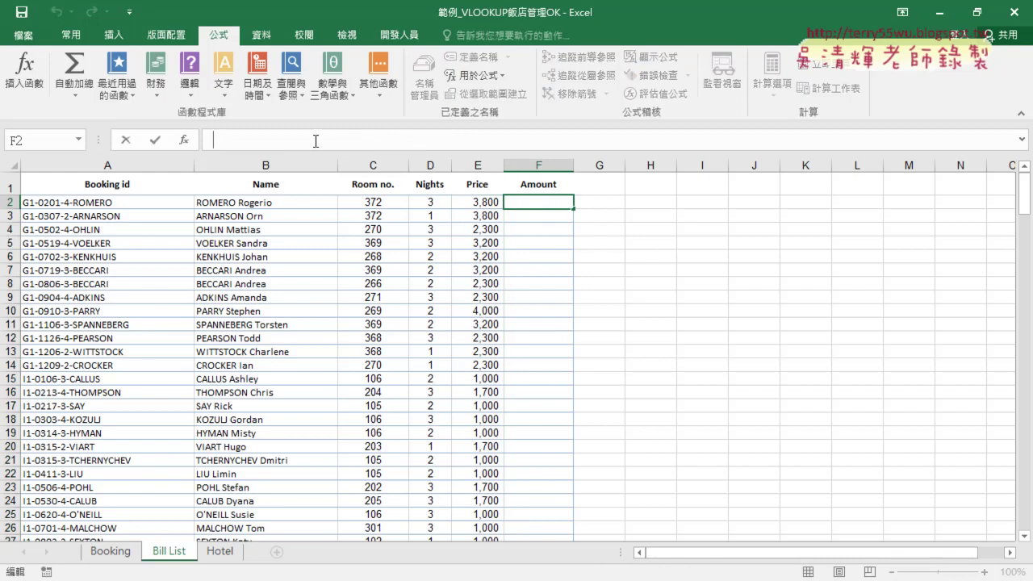
text(=)
click(485, 201)
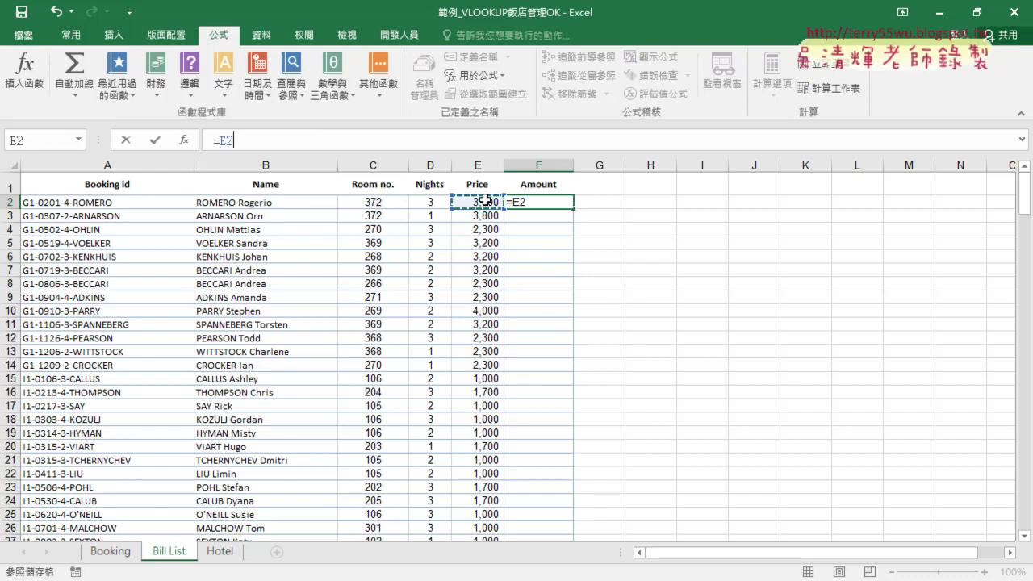
text(*)
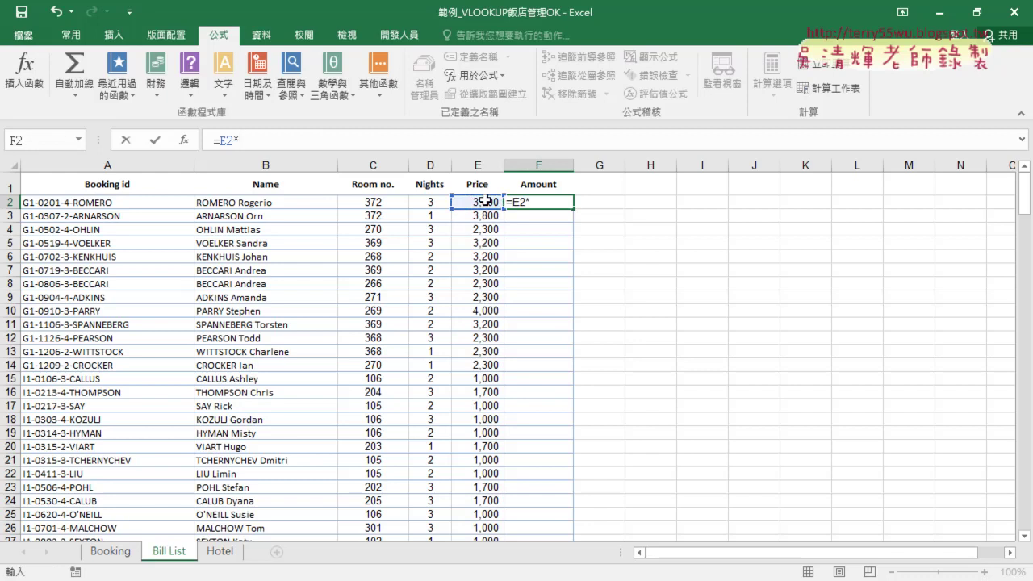
click(428, 202)
click(155, 140)
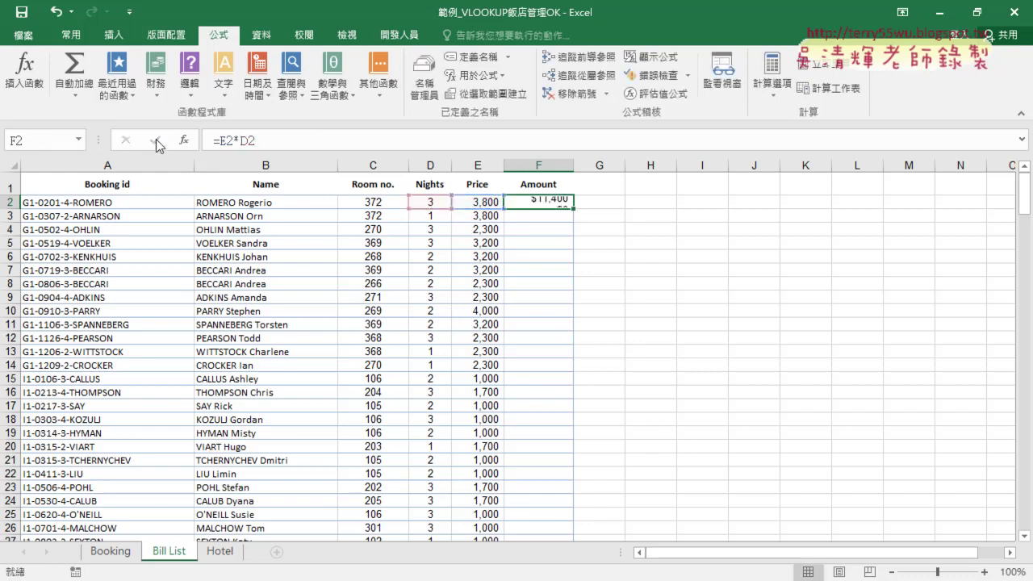
double_click(573, 208)
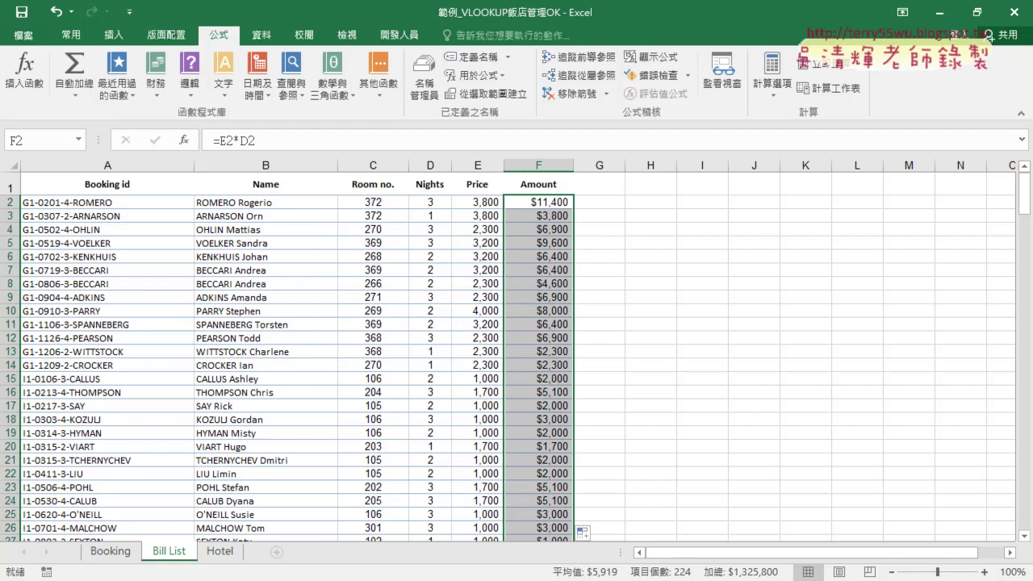
drag(132, 209, 129, 407)
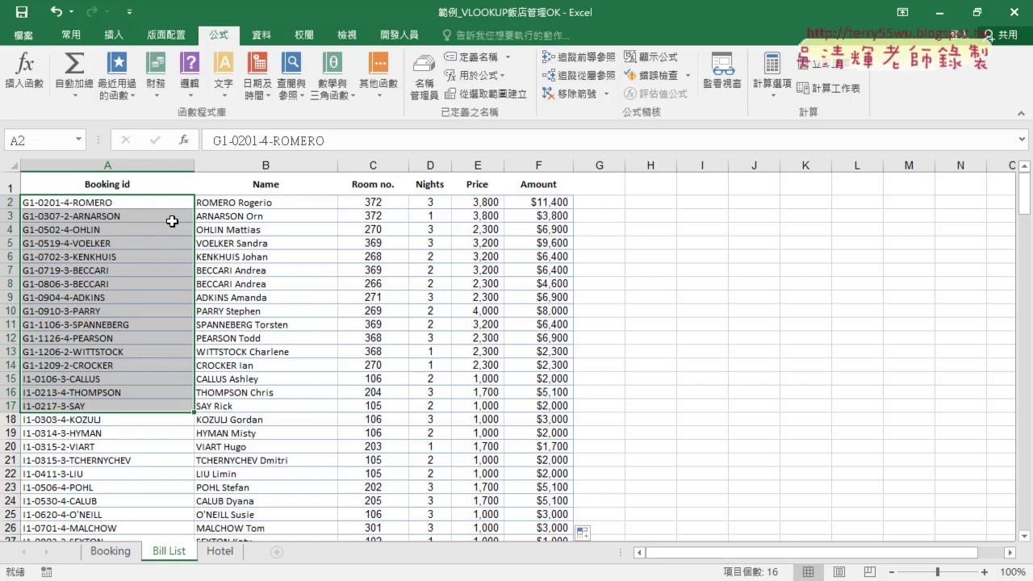
click(311, 206)
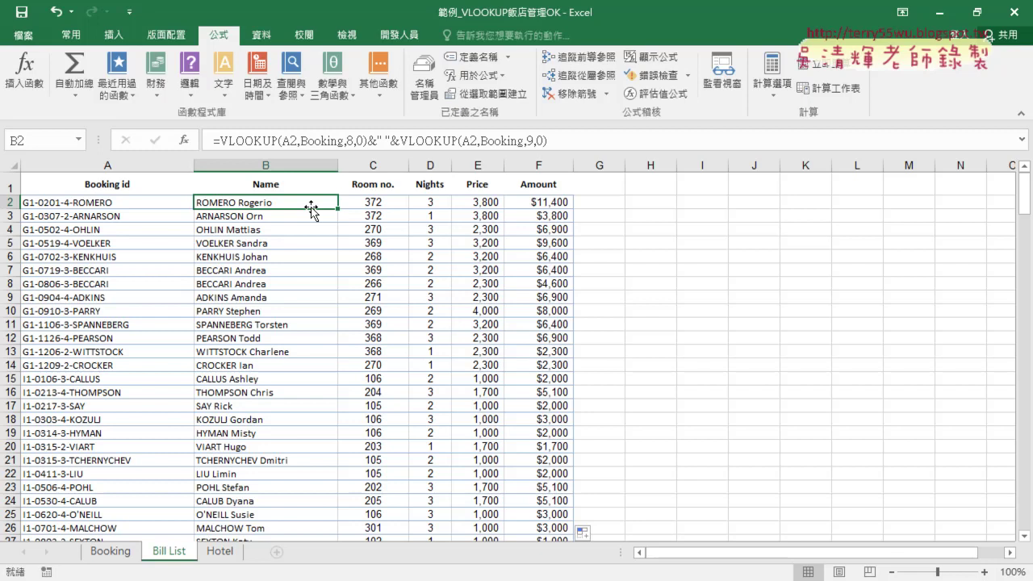
click(478, 206)
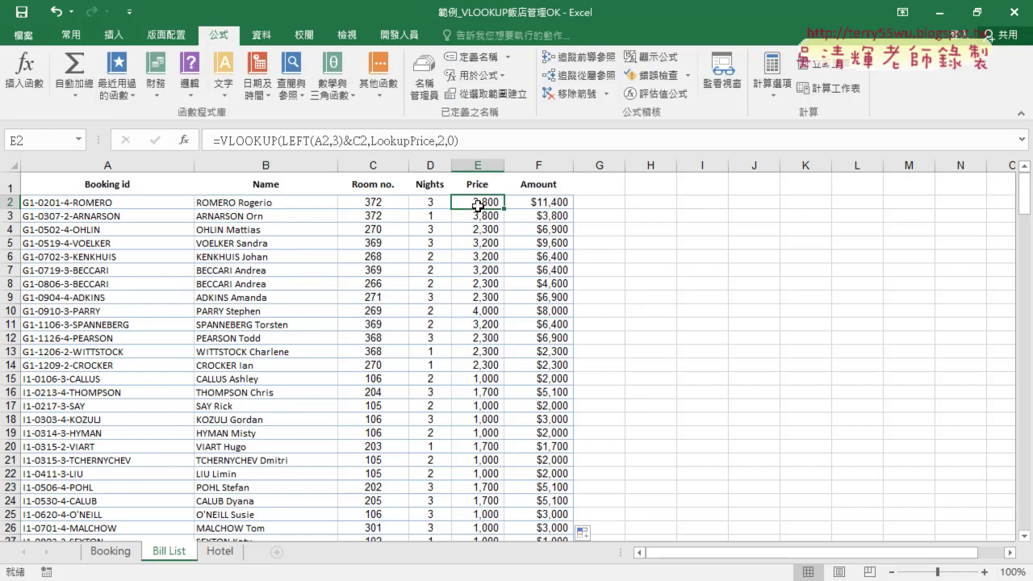